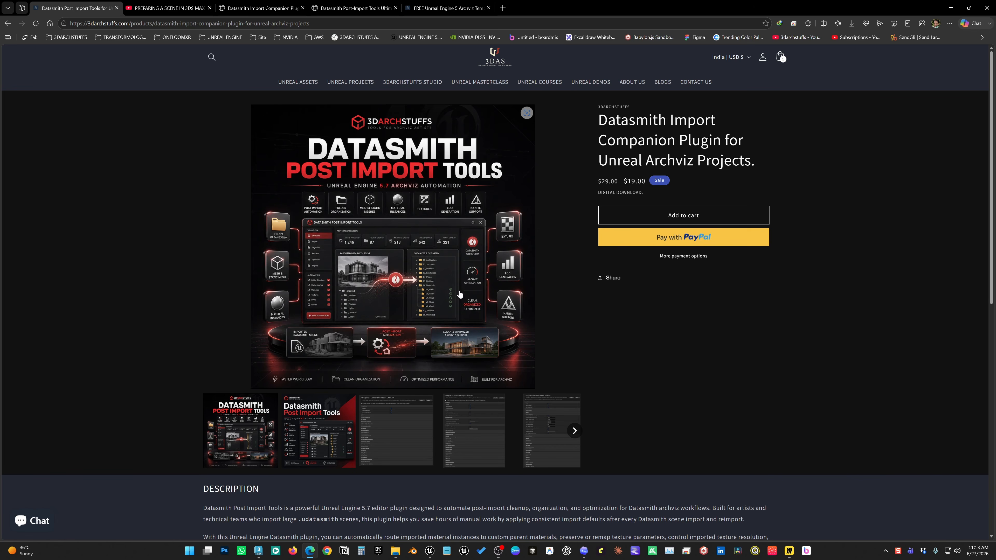
Switch to Unreal Editor and review the Datasmith Import Defaults settings, checking the apartment scene in 3ds Max in between.
{"action": "left_click", "coordinate": [429, 551]}
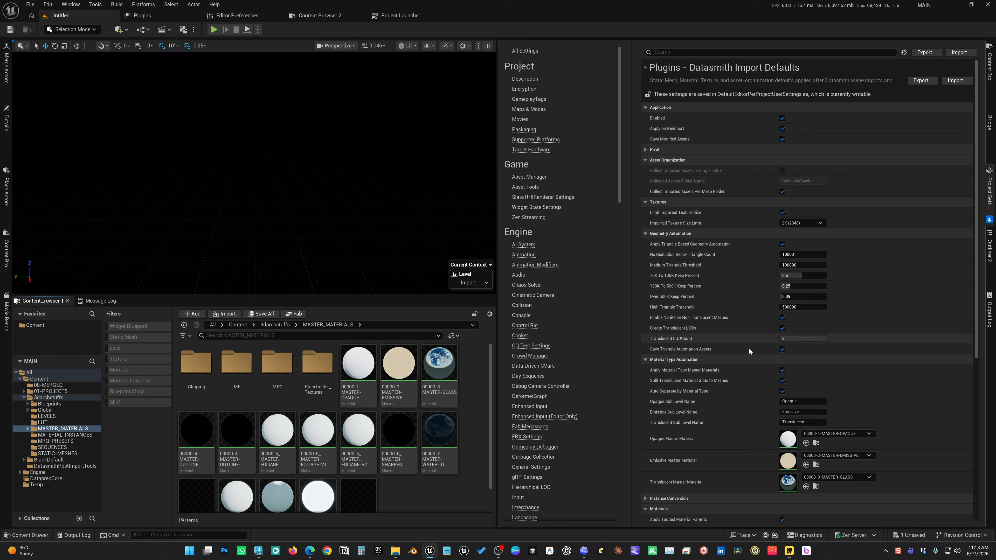
{"action": "scroll", "coordinate": [747, 357], "scroll_direction": "down", "scroll_amount": 3}
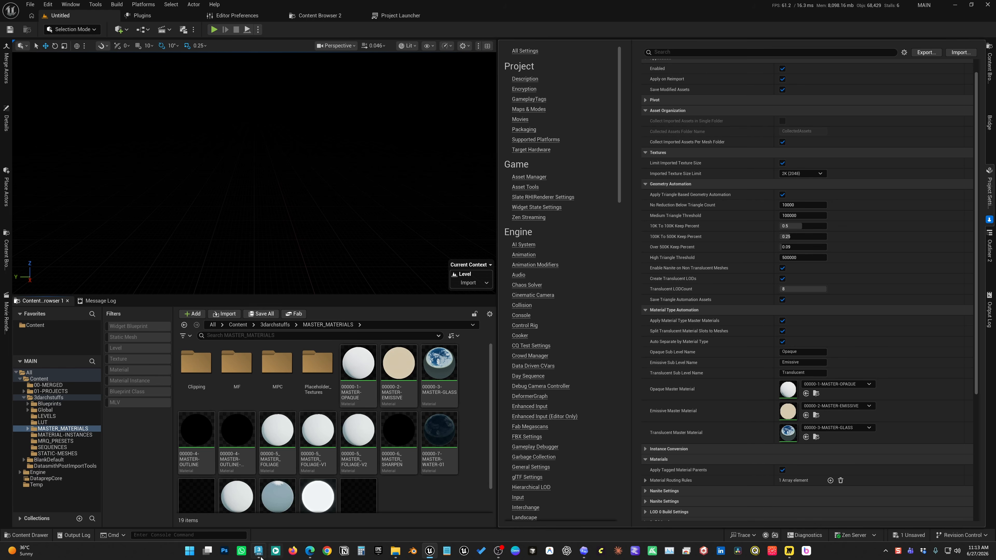
{"action": "left_click", "coordinate": [266, 551]}
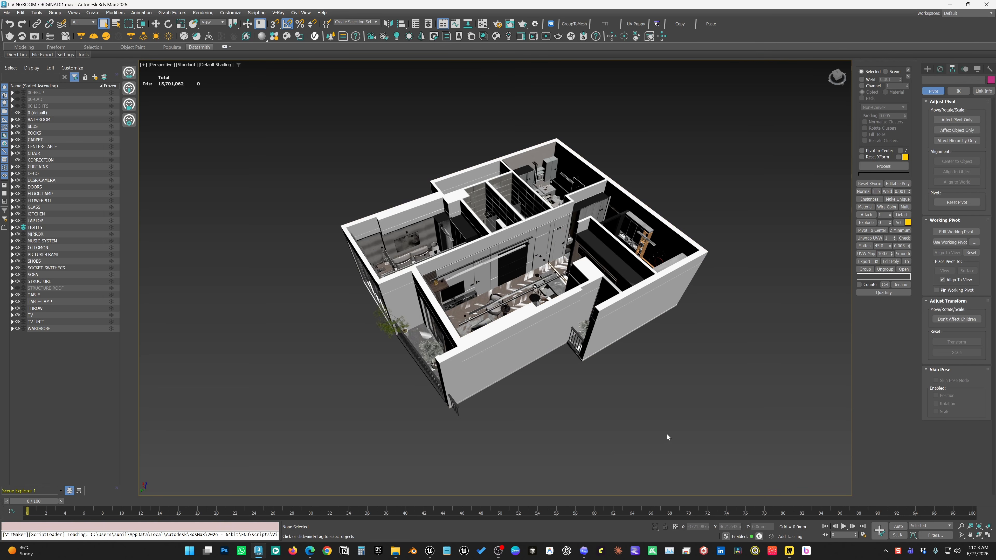
{"action": "key", "text": "alt+Tab"}
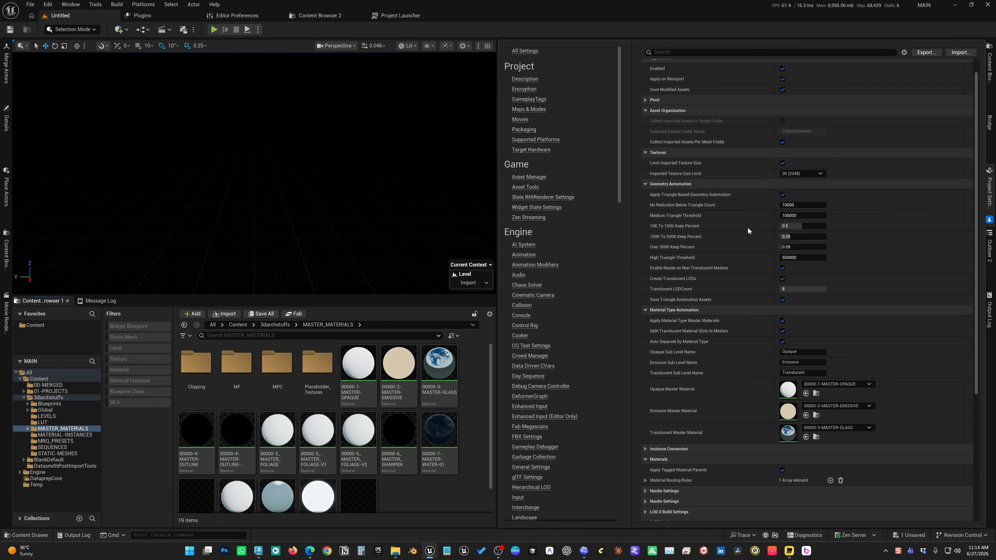
{"action": "scroll", "coordinate": [733, 164], "scroll_direction": "up", "scroll_amount": 2}
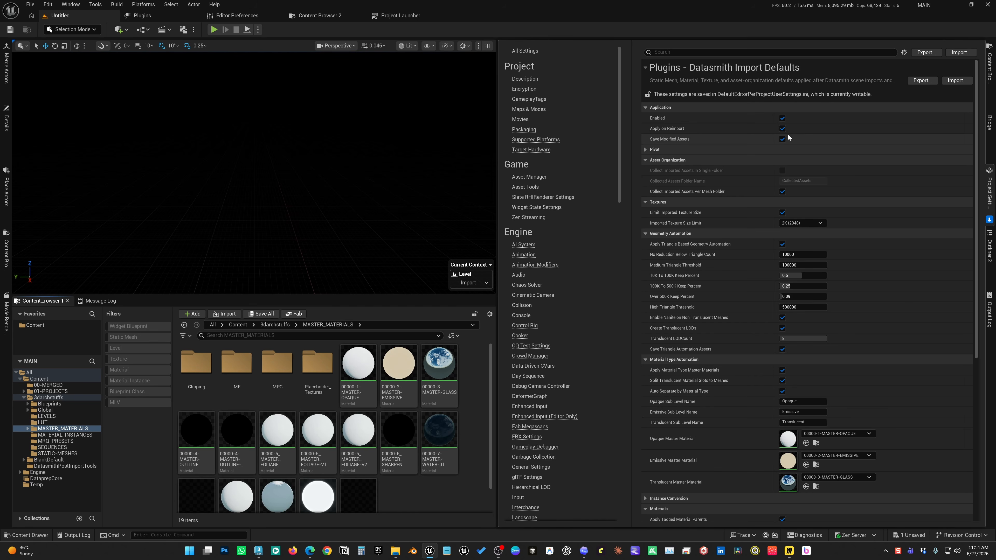
Open the DatasmithPostImportTools folder inside folder 04 of 3DARCHSTUFFS PLUGINS in File Explorer.
{"action": "left_click", "coordinate": [396, 551]}
{"action": "left_click", "coordinate": [575, 330]}
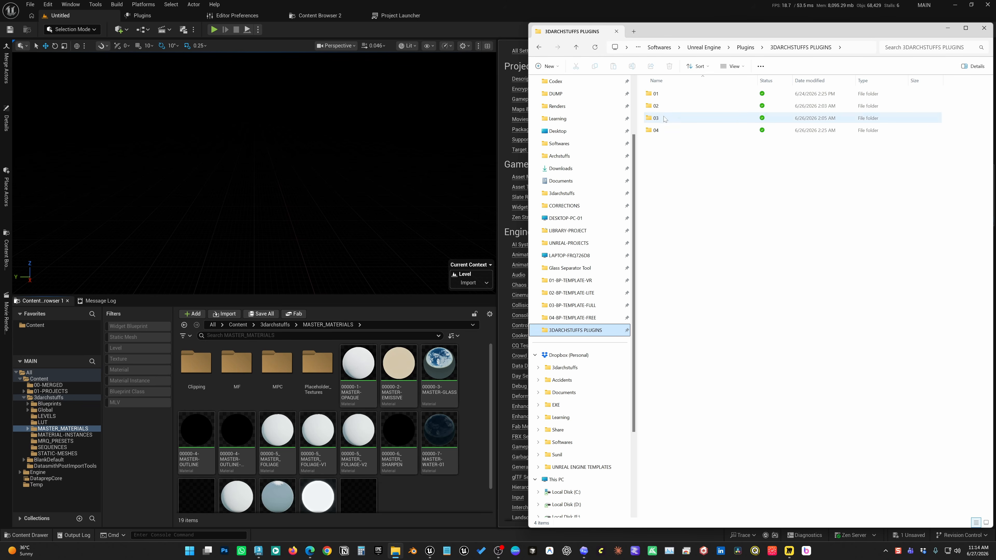
{"action": "double_click", "coordinate": [655, 130]}
{"action": "double_click", "coordinate": [666, 94]}
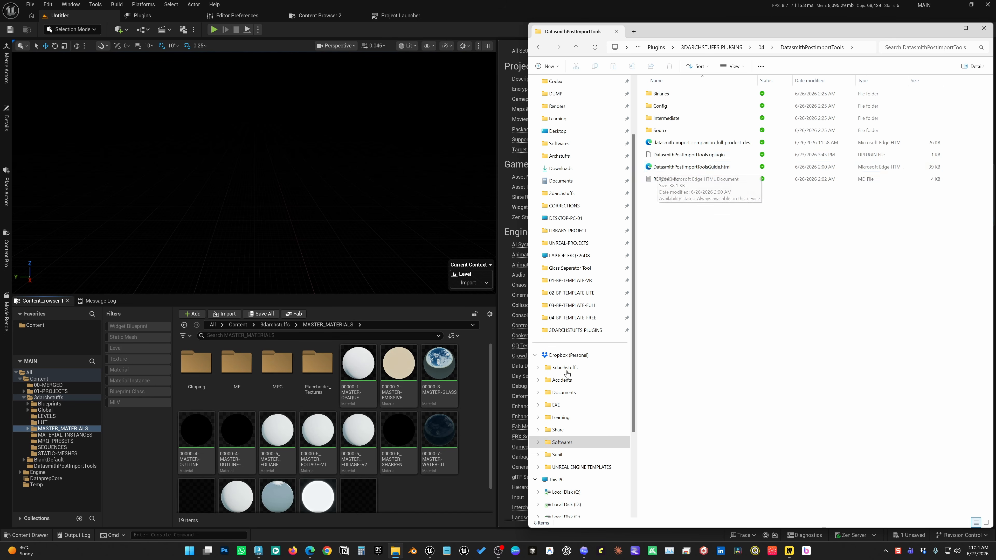
Switch to the browser, display the start of the Datasmith Post-Import Tools guide and copy its Plugin Settings Directory heading.
{"action": "left_click", "coordinate": [311, 551]}
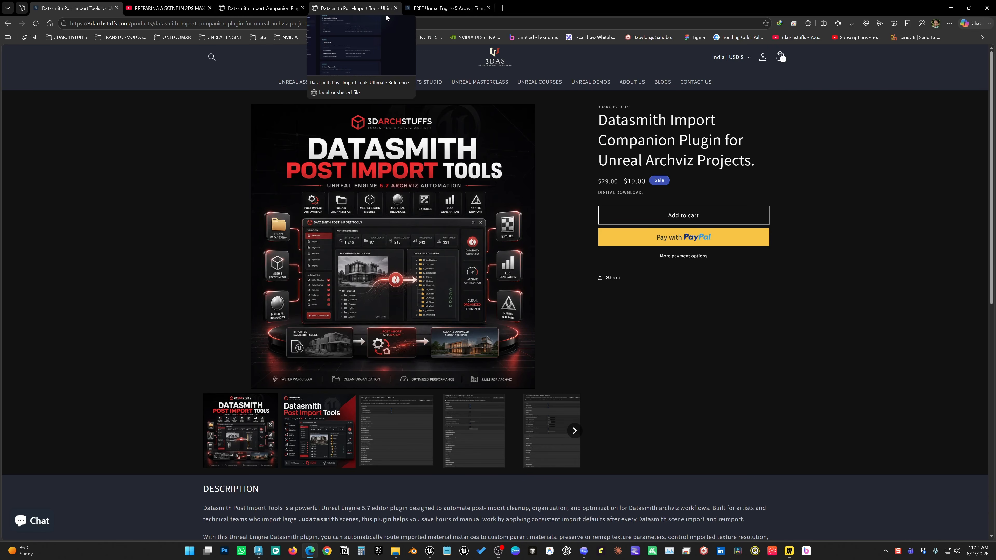
{"action": "left_click", "coordinate": [364, 10]}
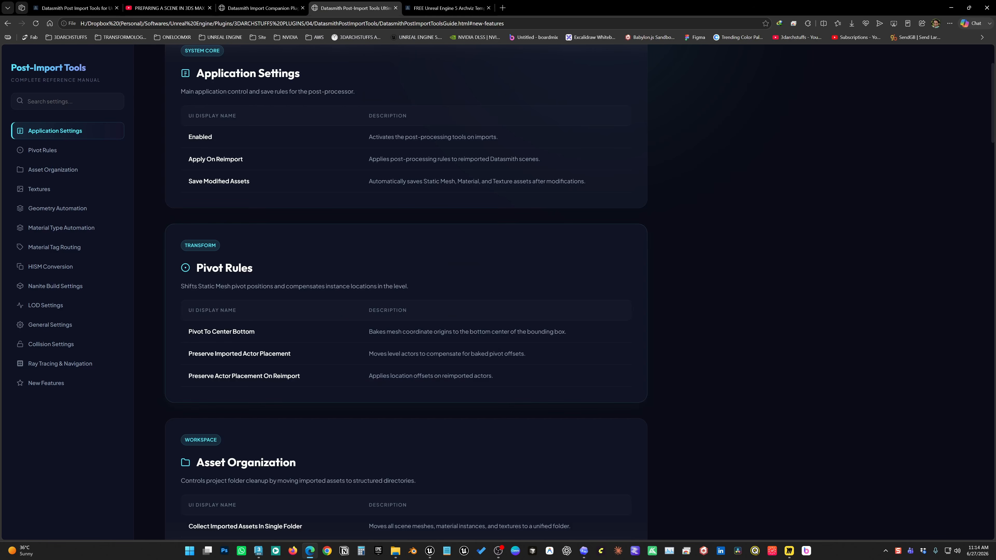
{"action": "scroll", "coordinate": [377, 289], "scroll_direction": "up", "scroll_amount": 3}
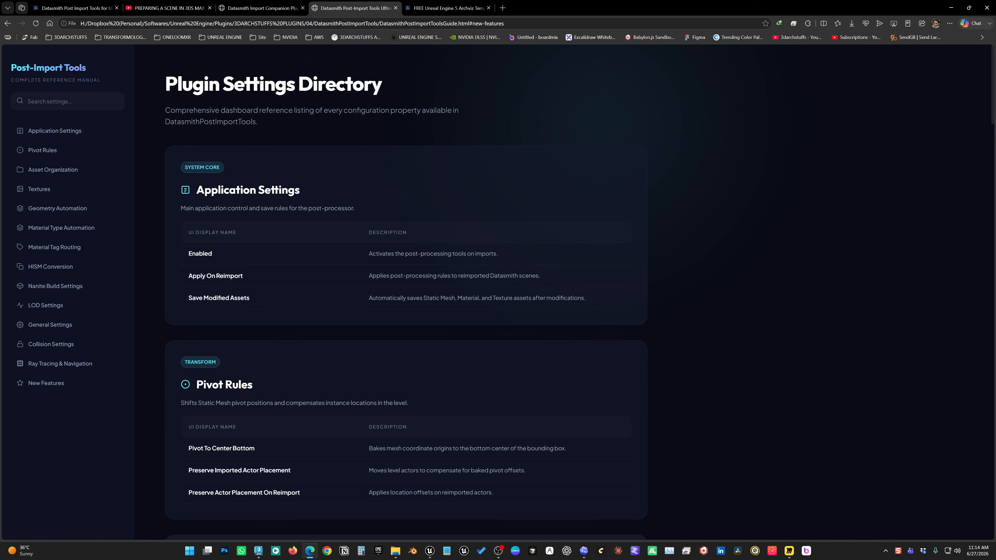
{"action": "left_click_drag", "start_coordinate": [163, 84], "coordinate": [384, 88]}
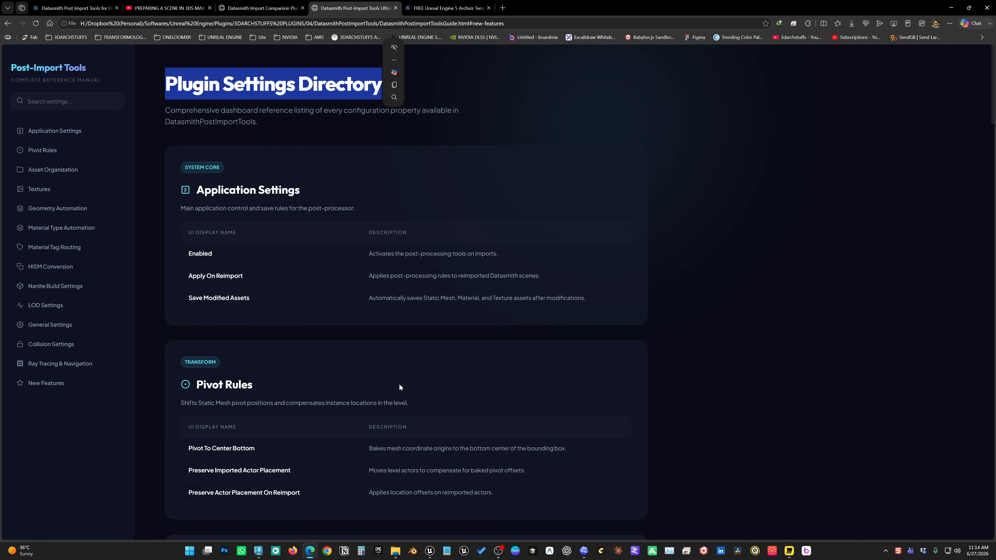
{"action": "key", "text": "ctrl+c"}
Place the browser window with the guide side by side with Unreal's Datasmith Import Defaults and clear the text selection.
{"action": "left_click", "coordinate": [430, 551]}
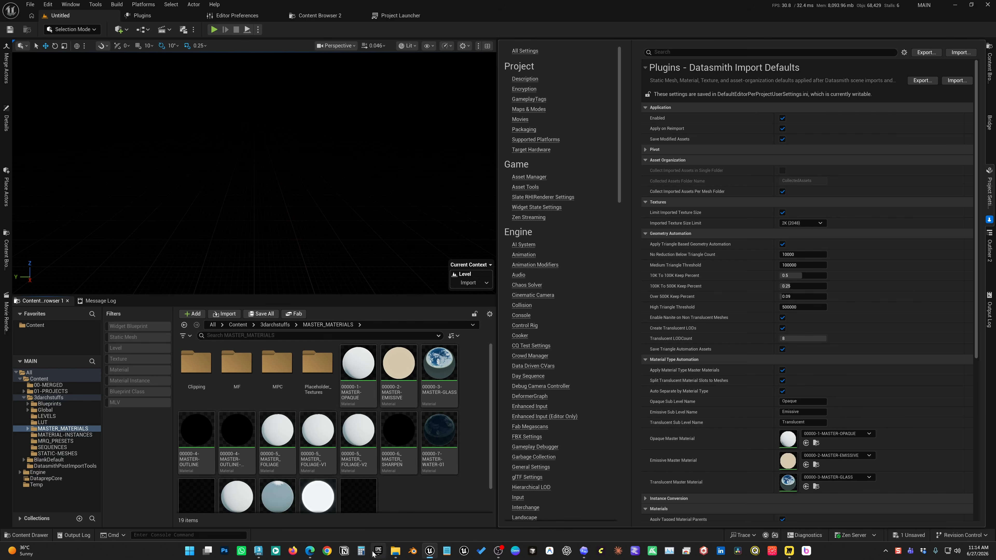
{"action": "left_click", "coordinate": [310, 551]}
{"action": "double_click", "coordinate": [592, 8]}
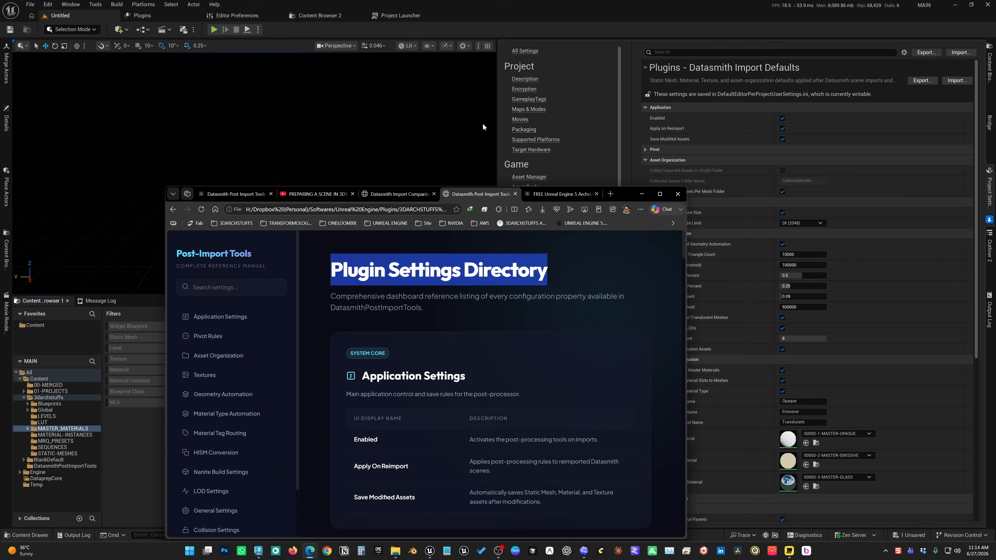
{"action": "key", "text": "super+Left"}
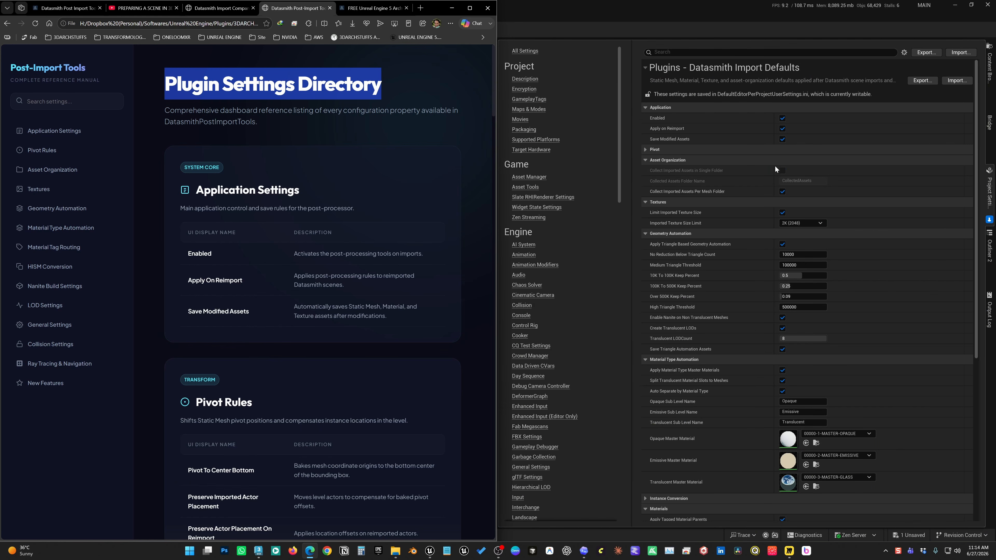
{"action": "scroll", "coordinate": [758, 179], "scroll_direction": "down", "scroll_amount": 1}
{"action": "scroll", "coordinate": [758, 179], "scroll_direction": "up", "scroll_amount": 1}
{"action": "left_click", "coordinate": [192, 261]}
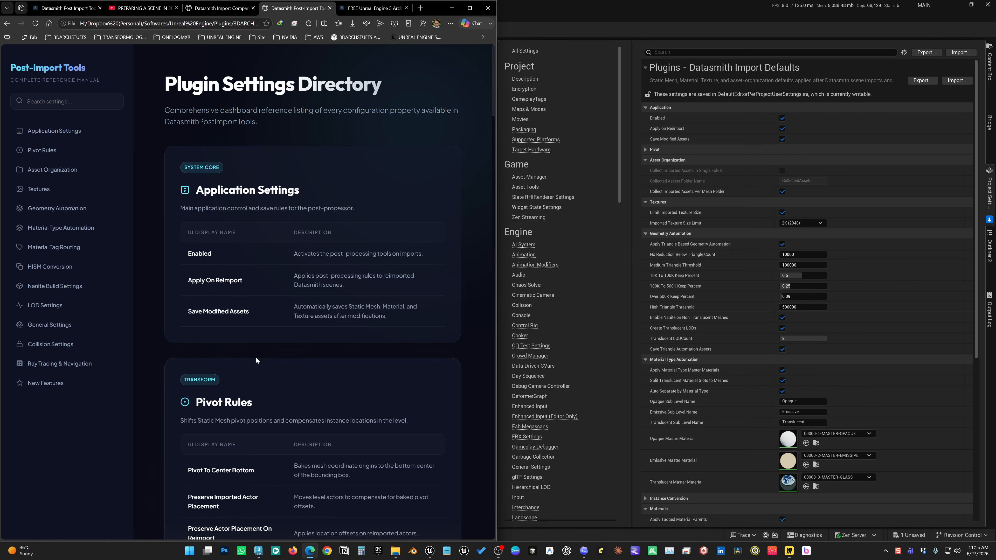
Bring up the guide's Pivot Rules, expand the Pivot category in Datasmith Import Defaults and review the remaining categories.
{"action": "scroll", "coordinate": [275, 351], "scroll_direction": "down", "scroll_amount": 5}
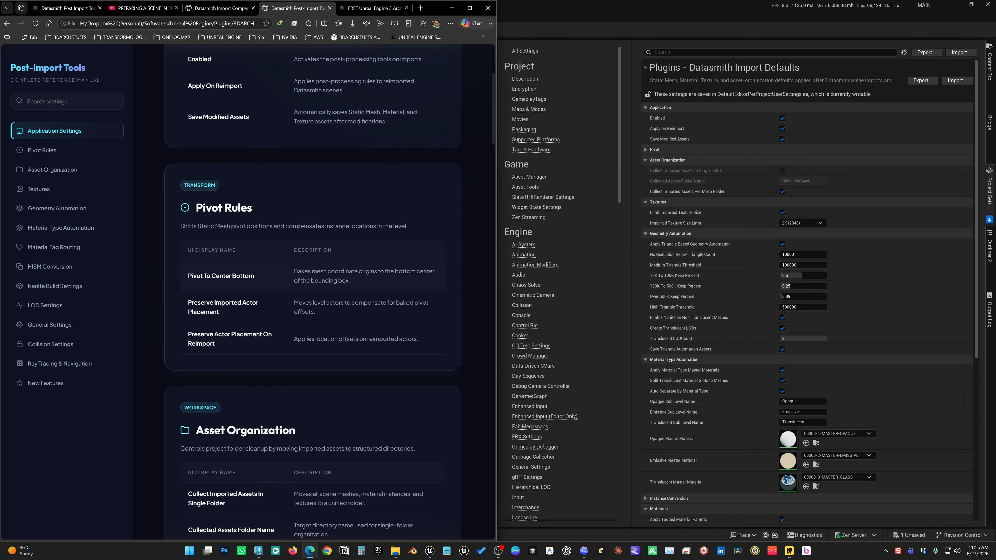
{"action": "left_click", "coordinate": [657, 150]}
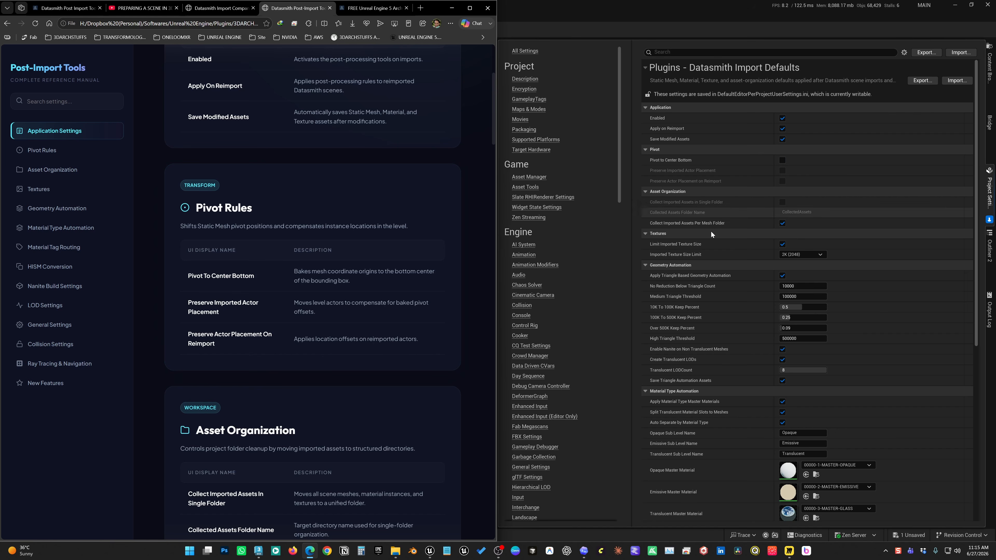
{"action": "scroll", "coordinate": [710, 230], "scroll_direction": "down", "scroll_amount": 3}
{"action": "scroll", "coordinate": [715, 329], "scroll_direction": "down", "scroll_amount": 5}
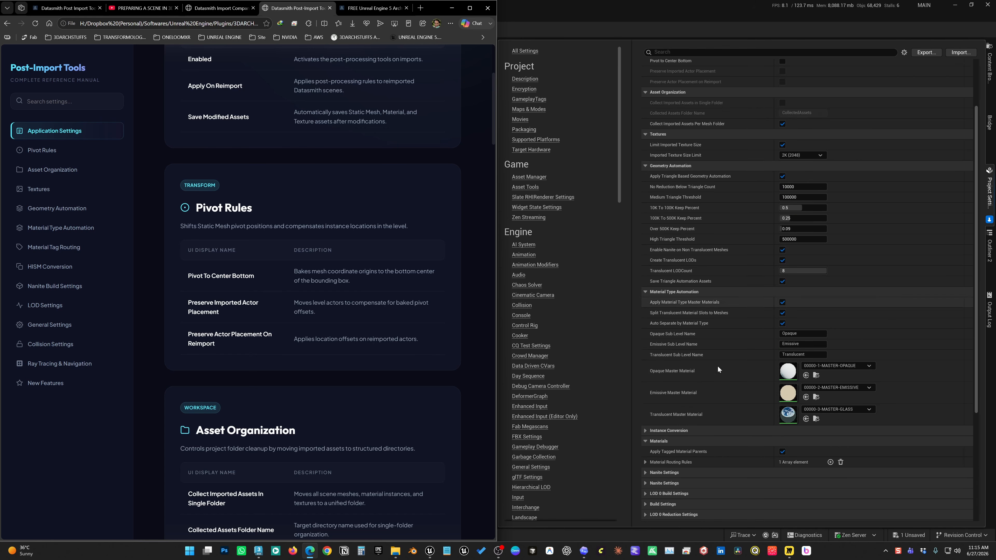
{"action": "scroll", "coordinate": [718, 457], "scroll_direction": "down", "scroll_amount": 2}
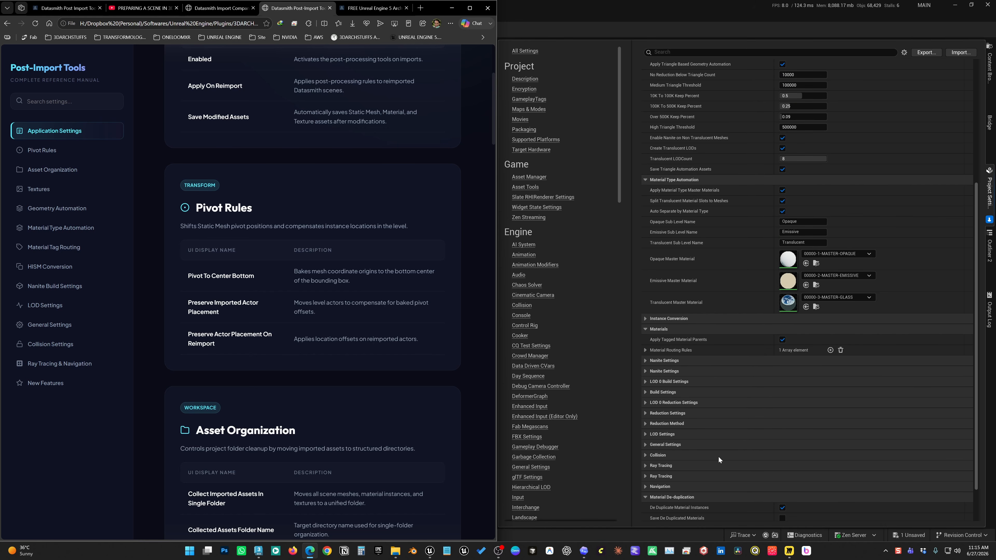
Examine the guide's sections through Ray Tracing & Navigation and compare them with the full list of Datasmith Import Defaults.
{"action": "scroll", "coordinate": [379, 372], "scroll_direction": "down", "scroll_amount": 20}
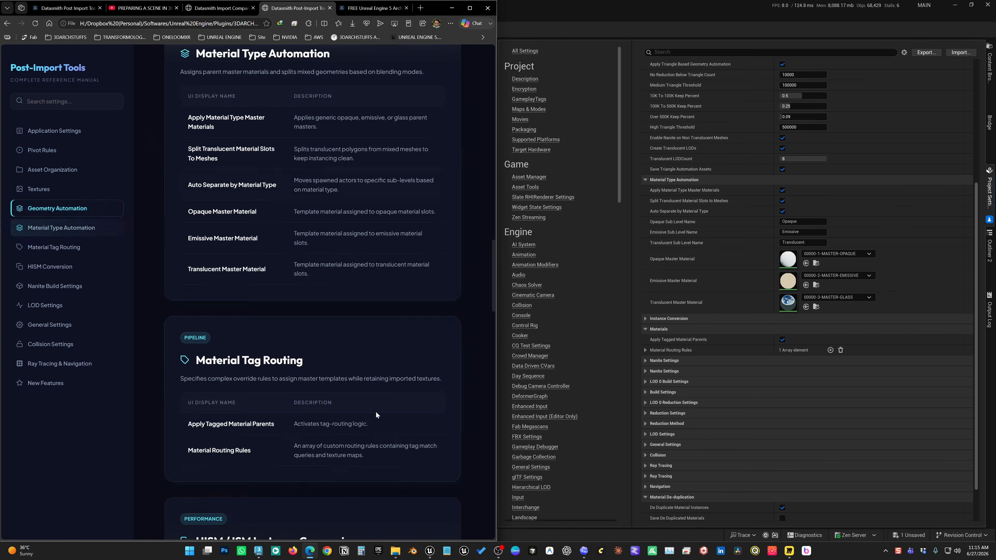
{"action": "scroll", "coordinate": [376, 413], "scroll_direction": "down", "scroll_amount": 8}
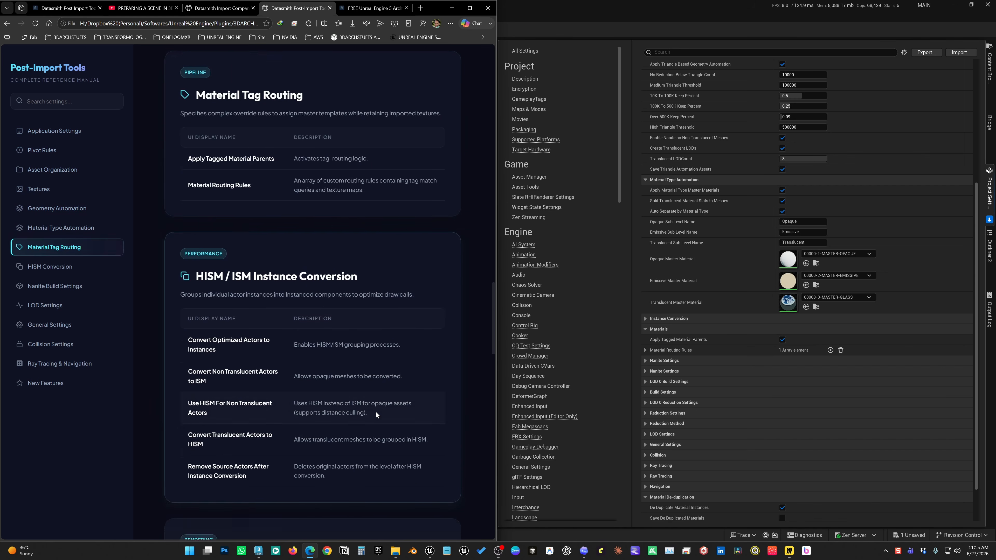
{"action": "scroll", "coordinate": [376, 413], "scroll_direction": "down", "scroll_amount": 10}
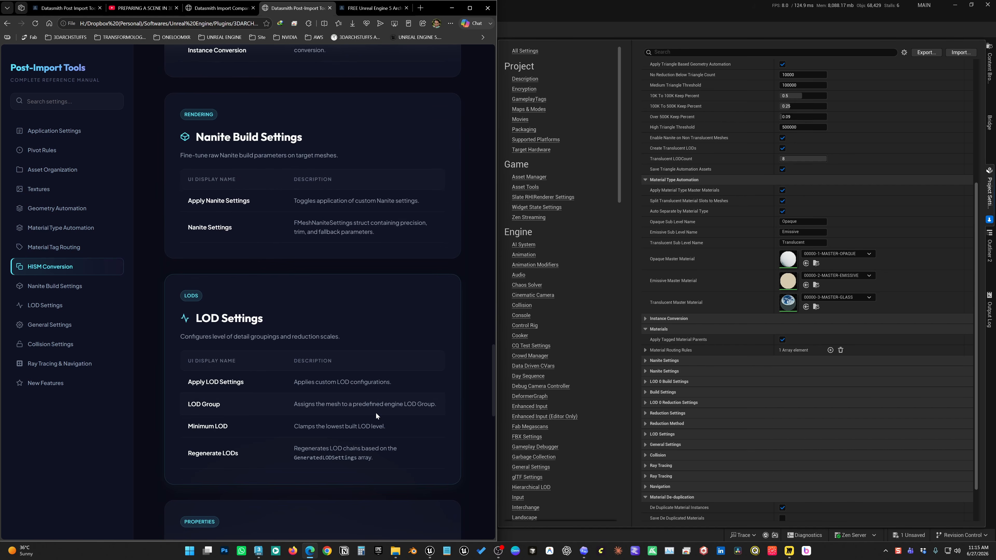
{"action": "scroll", "coordinate": [376, 414], "scroll_direction": "down", "scroll_amount": 10}
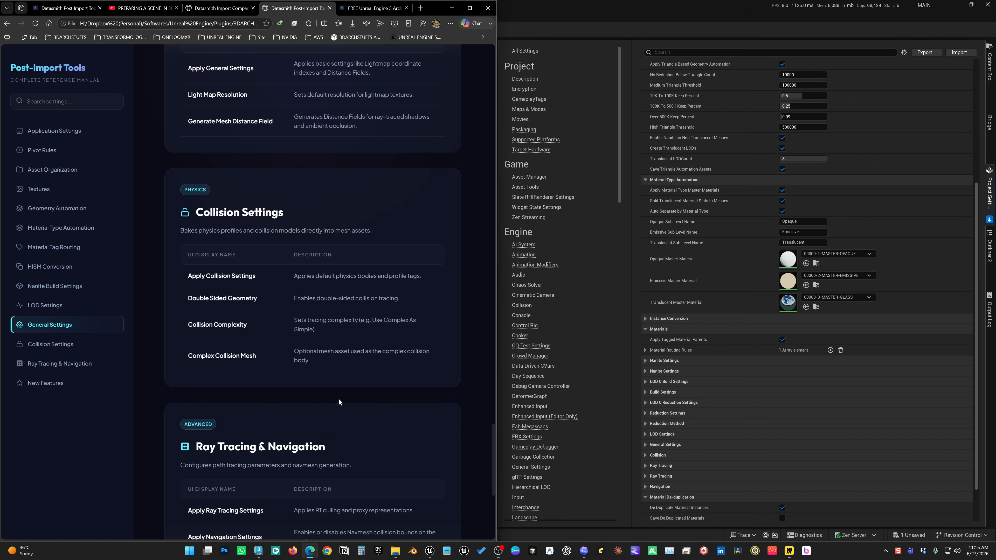
{"action": "scroll", "coordinate": [720, 388], "scroll_direction": "down", "scroll_amount": 2}
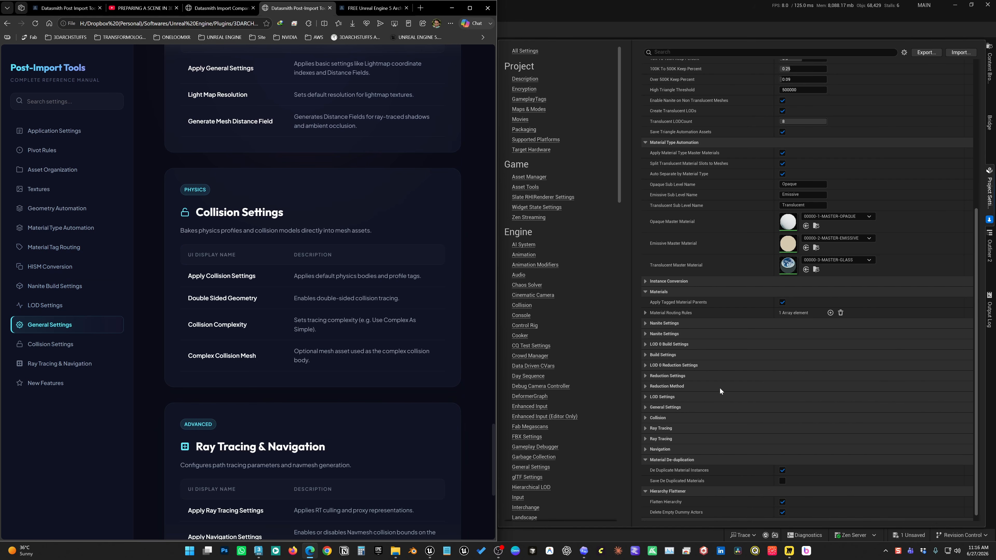
{"action": "scroll", "coordinate": [726, 427], "scroll_direction": "up", "scroll_amount": 10}
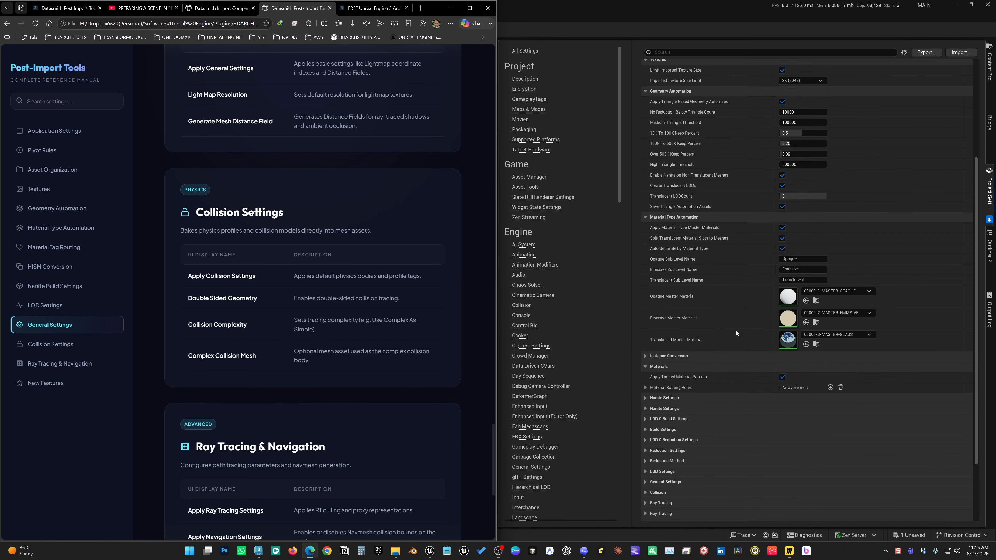
{"action": "scroll", "coordinate": [757, 175], "scroll_direction": "up", "scroll_amount": 4}
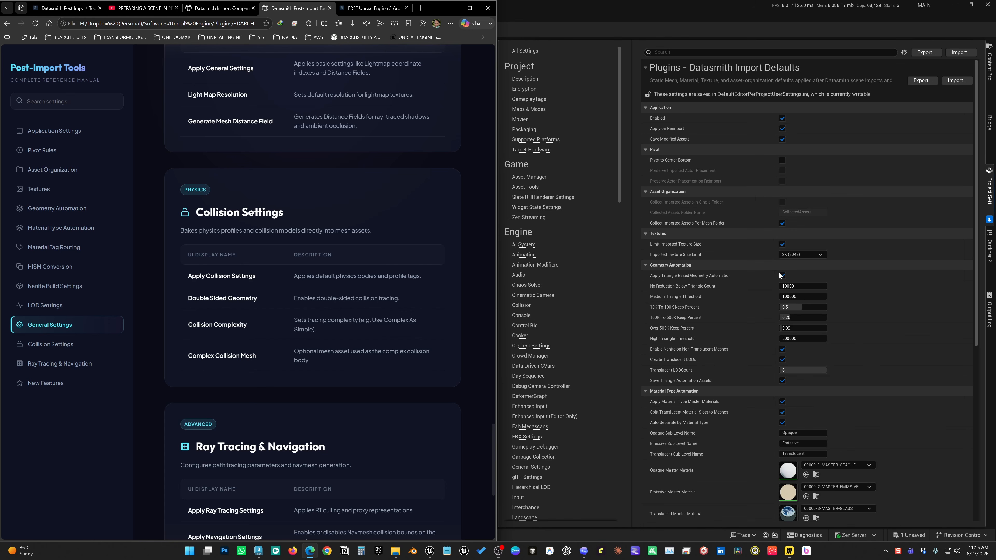
{"action": "scroll", "coordinate": [745, 429], "scroll_direction": "down", "scroll_amount": 1}
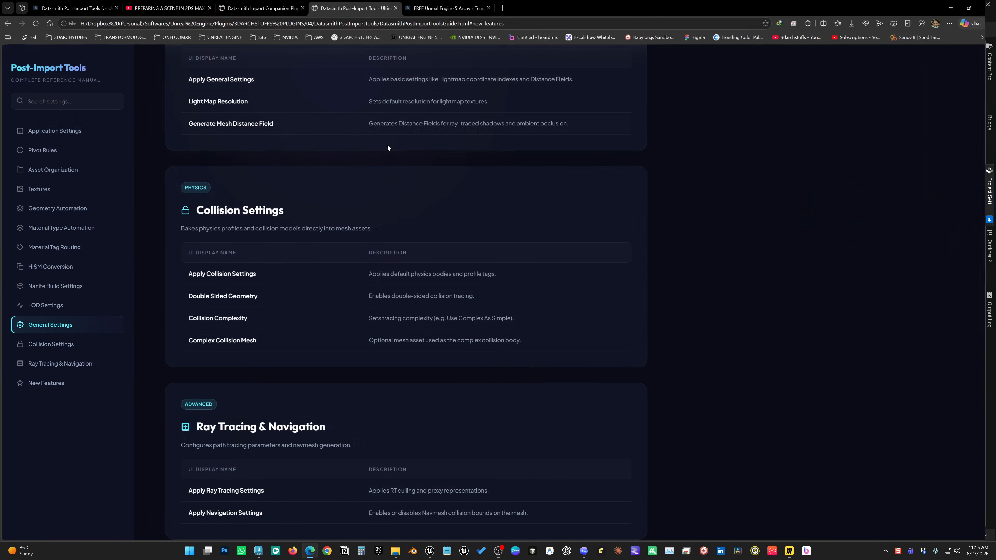
Maximize the guide window, return to the start of the Plugin Settings Directory, and minimize the browser.
{"action": "left_click", "coordinate": [469, 7]}
{"action": "scroll", "coordinate": [470, 290], "scroll_direction": "up", "scroll_amount": 20}
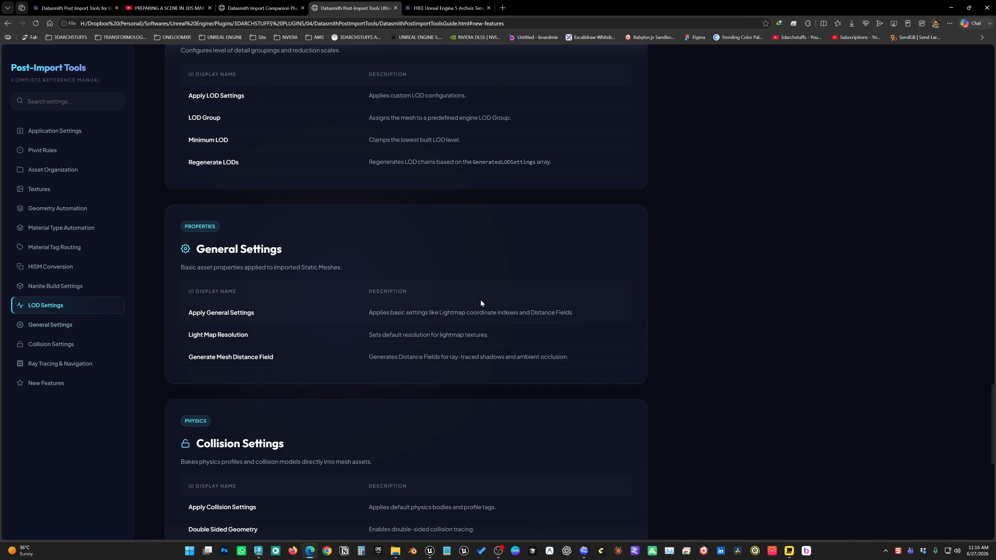
{"action": "scroll", "coordinate": [476, 314], "scroll_direction": "up", "scroll_amount": 20}
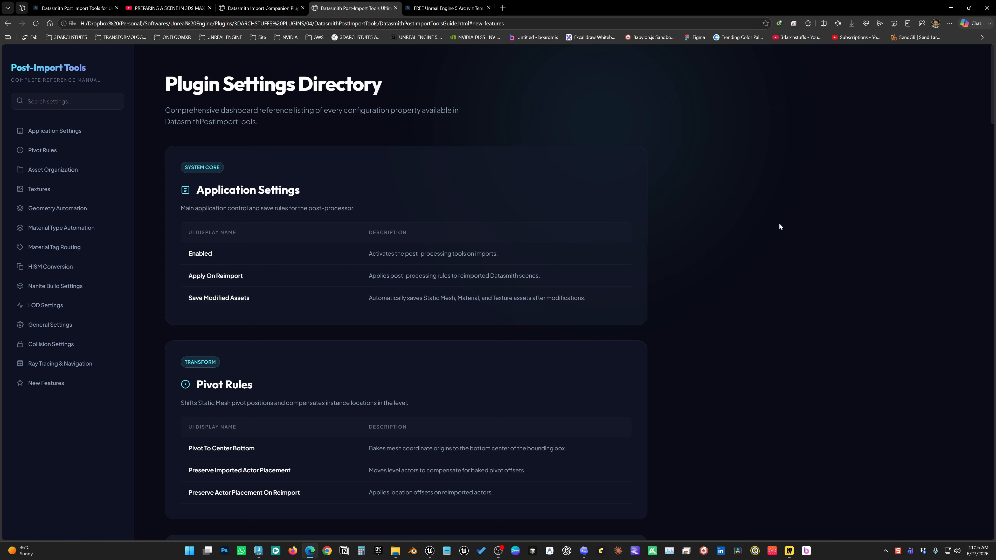
{"action": "left_click", "coordinate": [950, 8]}
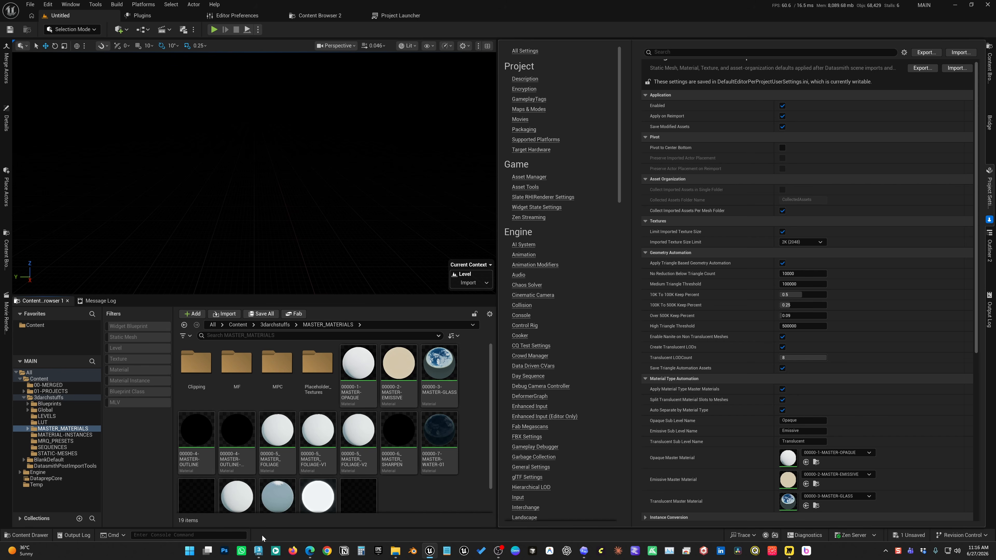
Check the 3ds Max scene, then filter Unreal's Content folder by MLV and open the MLV-50-FULL-HOUSE level without saving Untitled.
{"action": "left_click", "coordinate": [258, 551]}
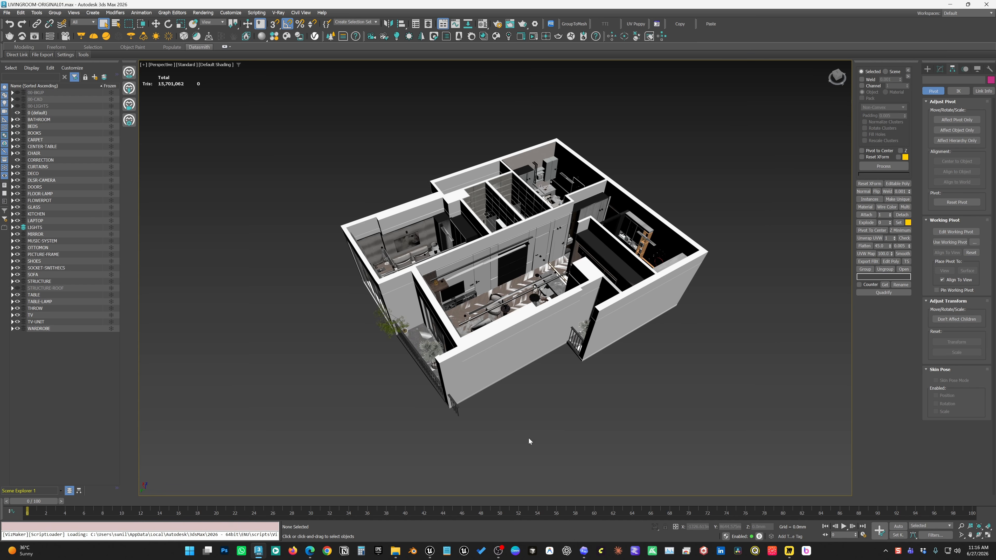
{"action": "left_click", "coordinate": [430, 551]}
{"action": "left_click", "coordinate": [55, 379]}
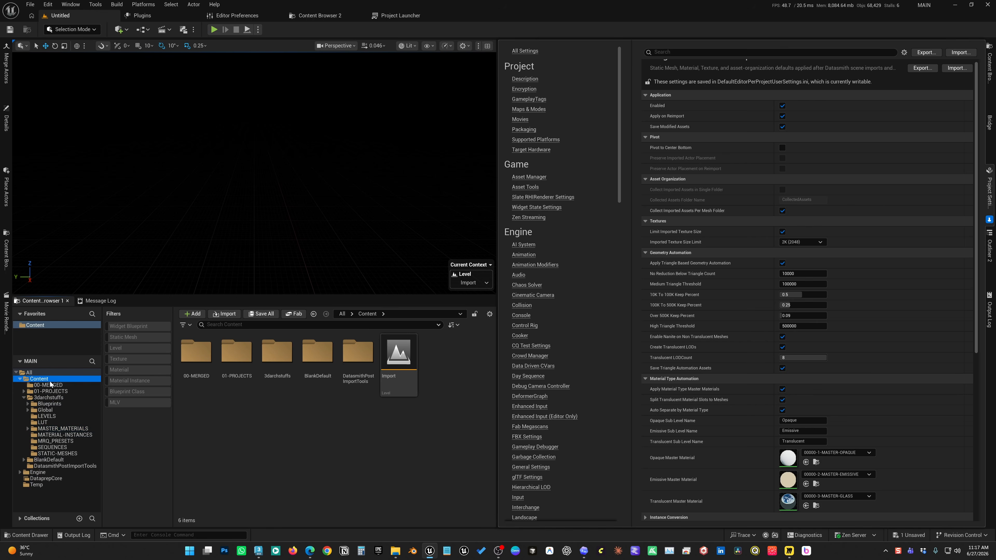
{"action": "left_click", "coordinate": [117, 402]}
{"action": "left_click", "coordinate": [195, 361]}
{"action": "double_click", "coordinate": [195, 361]}
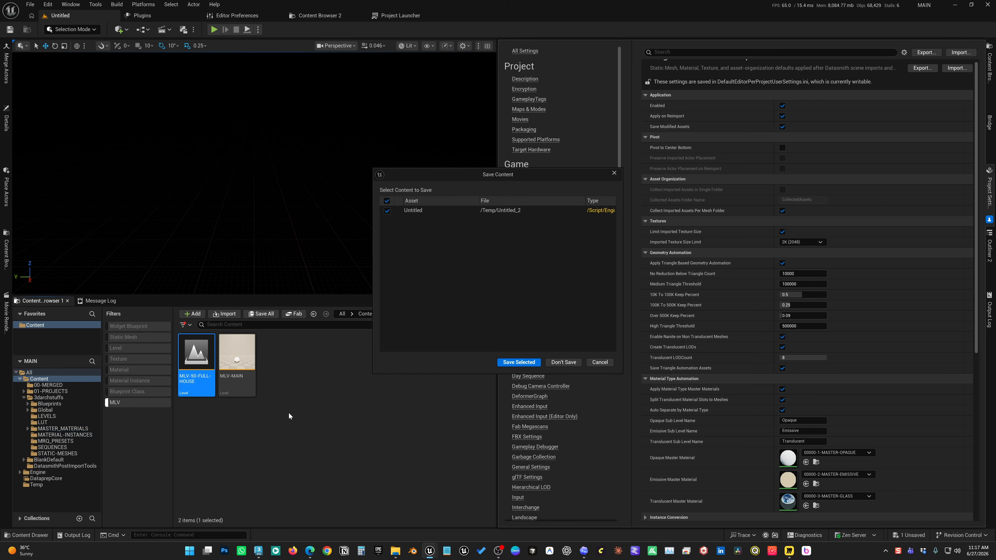
{"action": "left_click", "coordinate": [546, 362]}
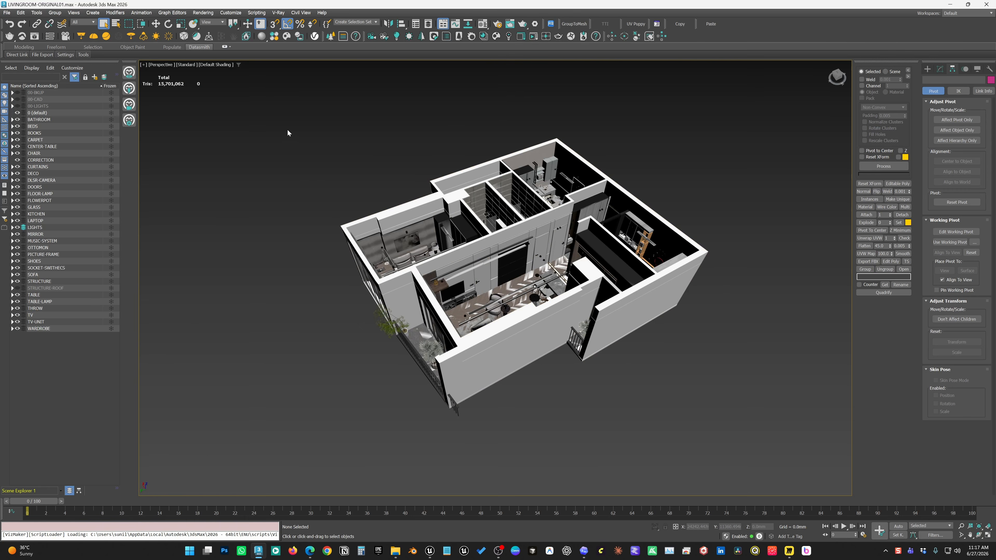
{"action": "left_click_drag", "start_coordinate": [725, 456], "coordinate": [762, 461]}
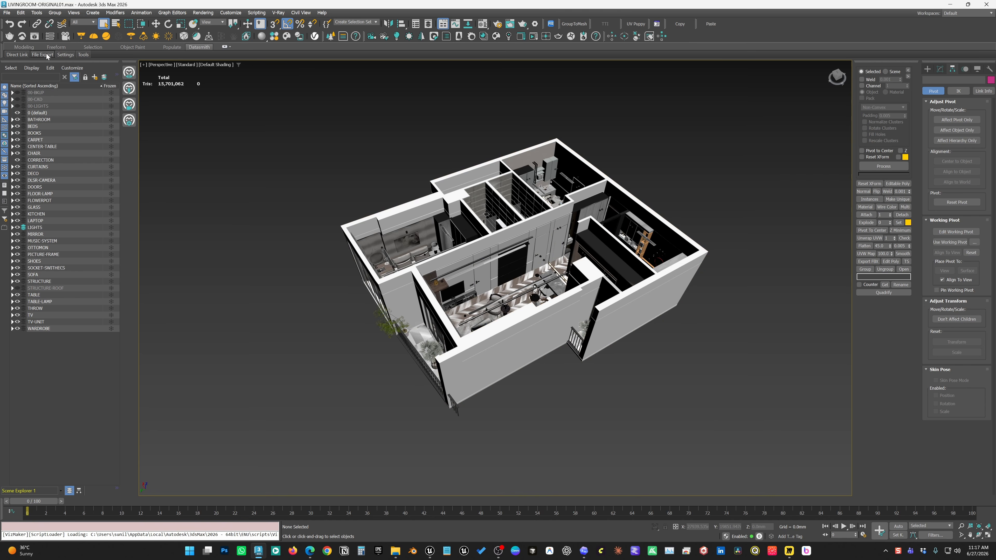
Select all apartment objects, unhide the STRUCTURE-ROOF layer and clear the selection.
{"action": "mouse_move", "coordinate": [42, 54]}
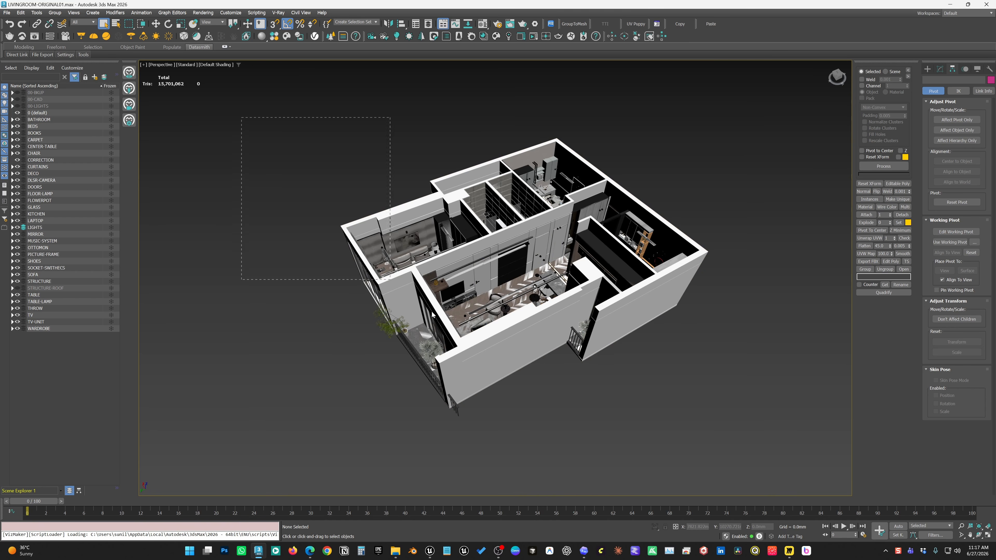
{"action": "left_click_drag", "start_coordinate": [653, 423], "coordinate": [653, 423]}
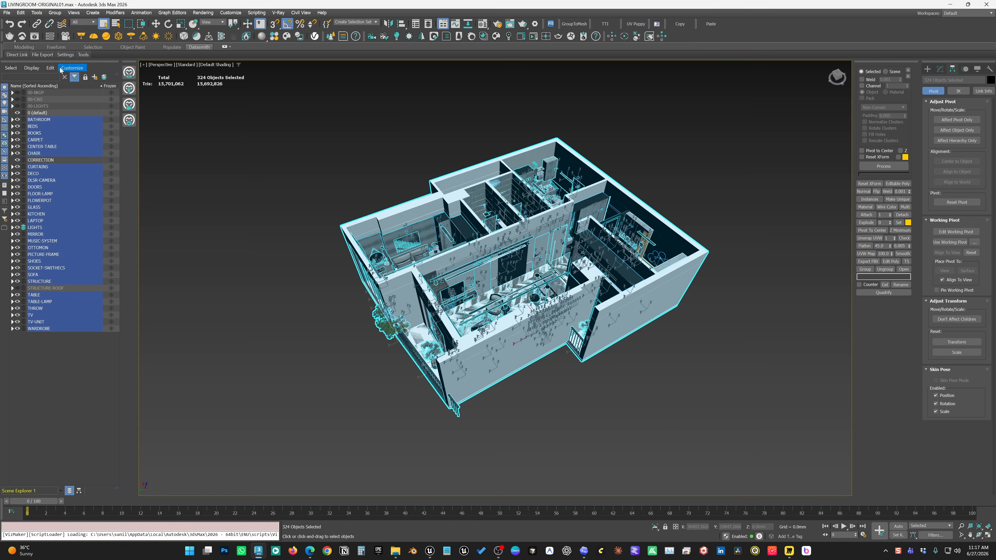
{"action": "left_click", "coordinate": [17, 288]}
Bring up the FREE UE5 ArchViz Template product page in the browser, then minimize the browser.
{"action": "mouse_move", "coordinate": [430, 553]}
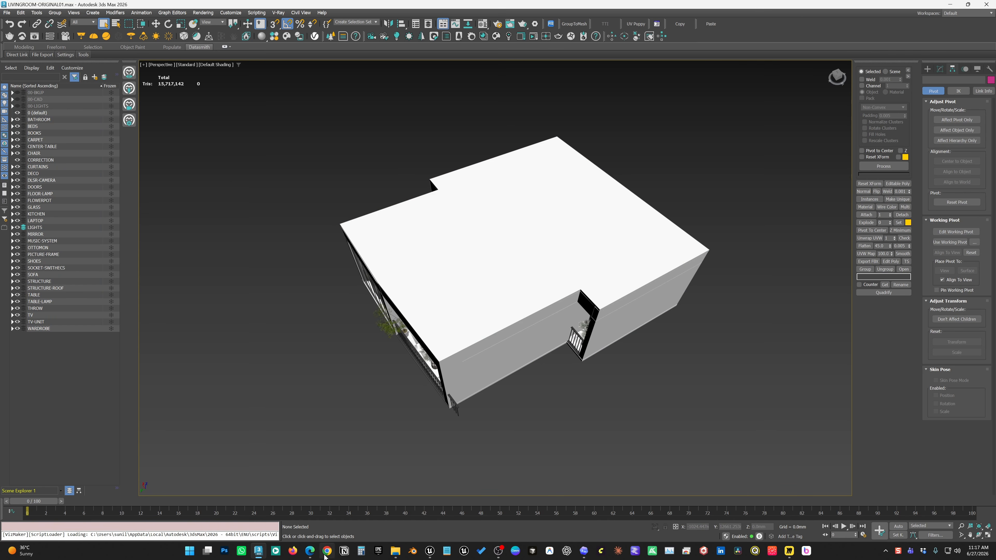
{"action": "left_click", "coordinate": [309, 551]}
{"action": "left_click", "coordinate": [447, 9]}
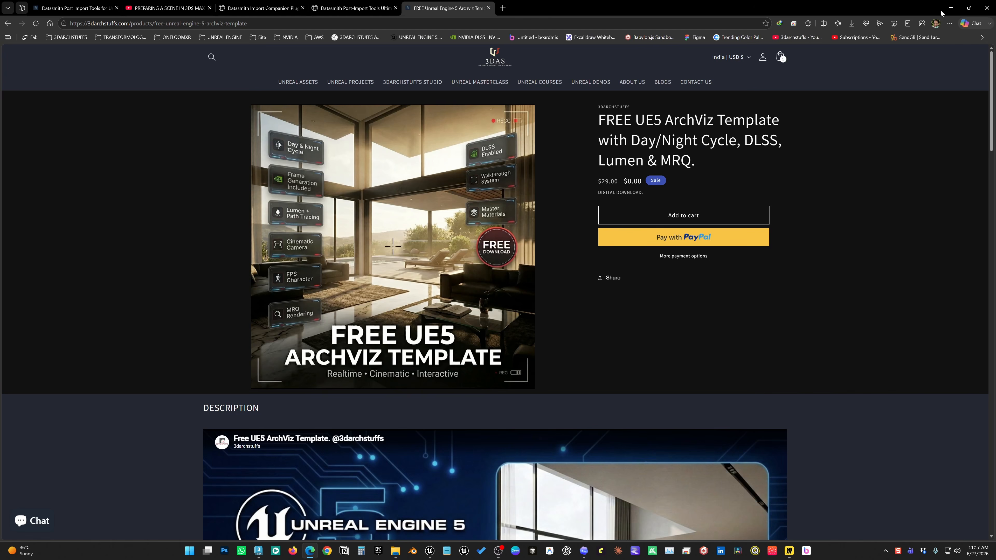
{"action": "left_click", "coordinate": [951, 8]}
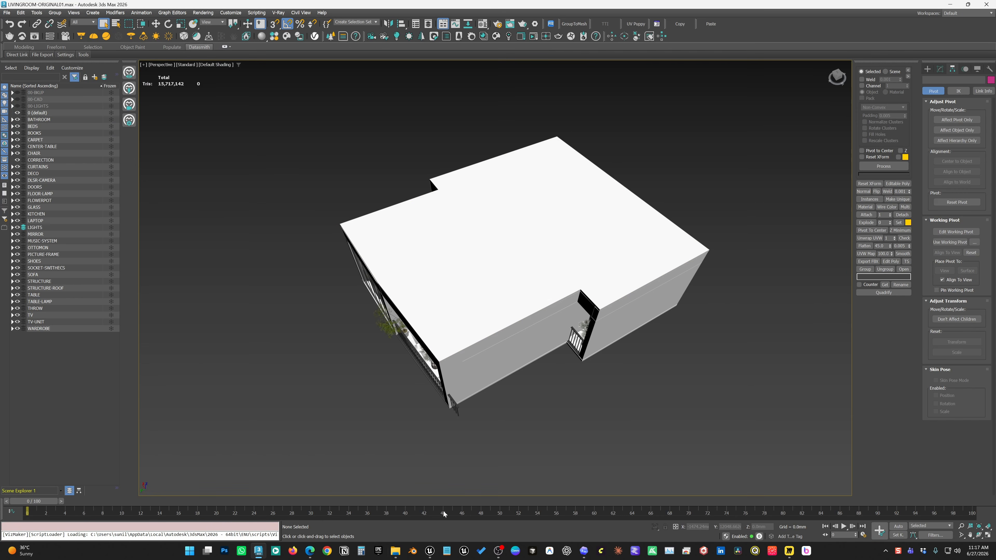
Switch to Unreal, check the Datasmith Post Import Tools plugin entry, return to the MLV-50-FULL-HOUSE level and clear the asset selection.
{"action": "left_click", "coordinate": [430, 550]}
{"action": "left_click", "coordinate": [139, 15]}
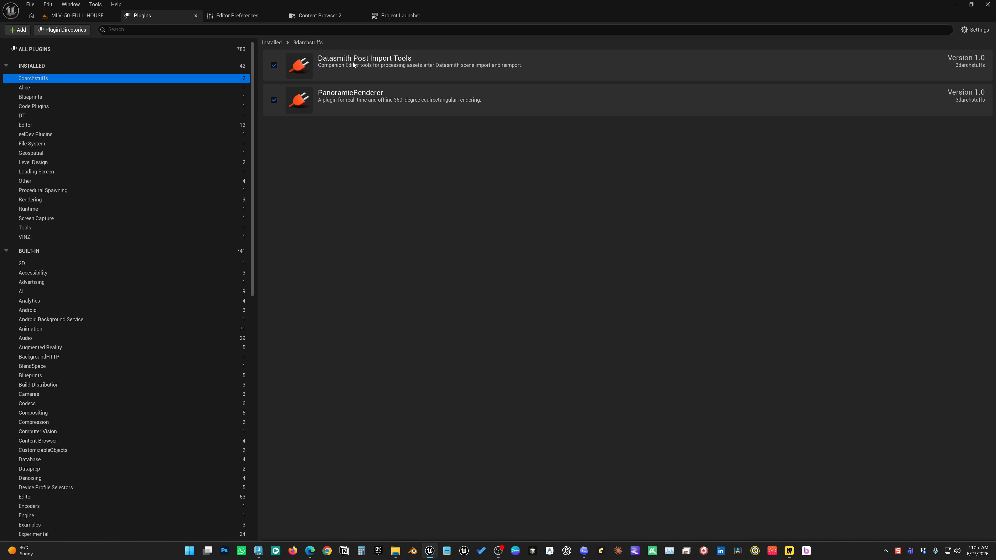
{"action": "left_click", "coordinate": [77, 15]}
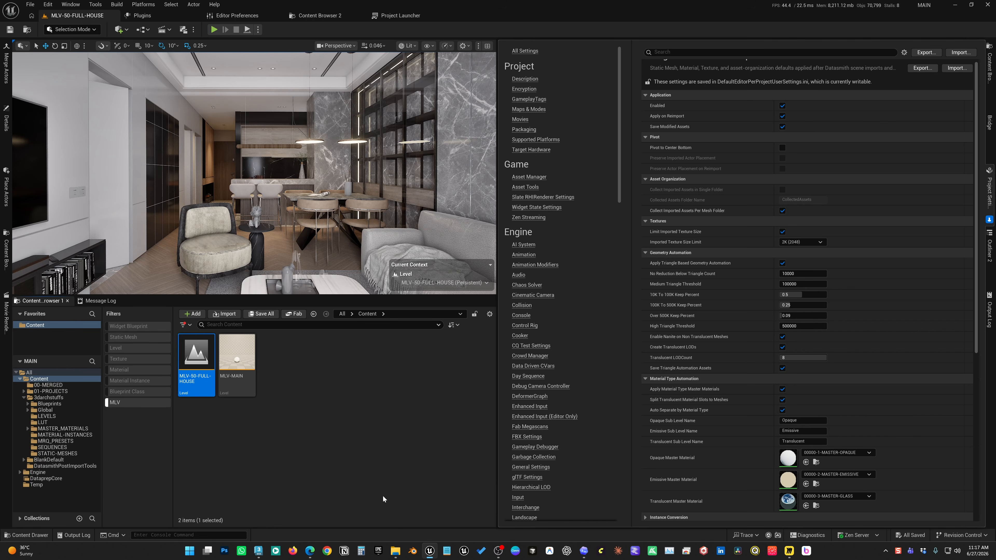
{"action": "left_click", "coordinate": [436, 474]}
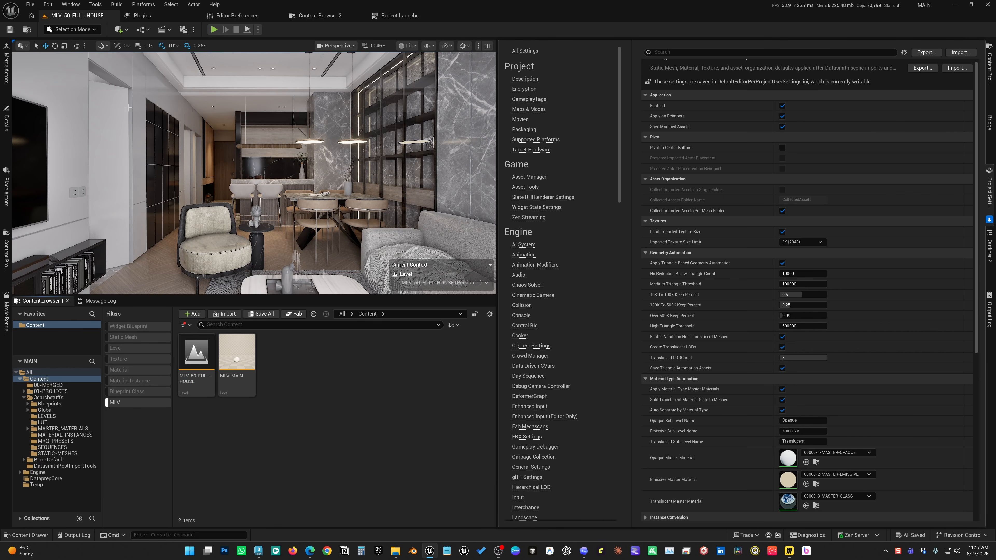
{"action": "left_click", "coordinate": [30, 5]}
{"action": "left_click", "coordinate": [47, 35]}
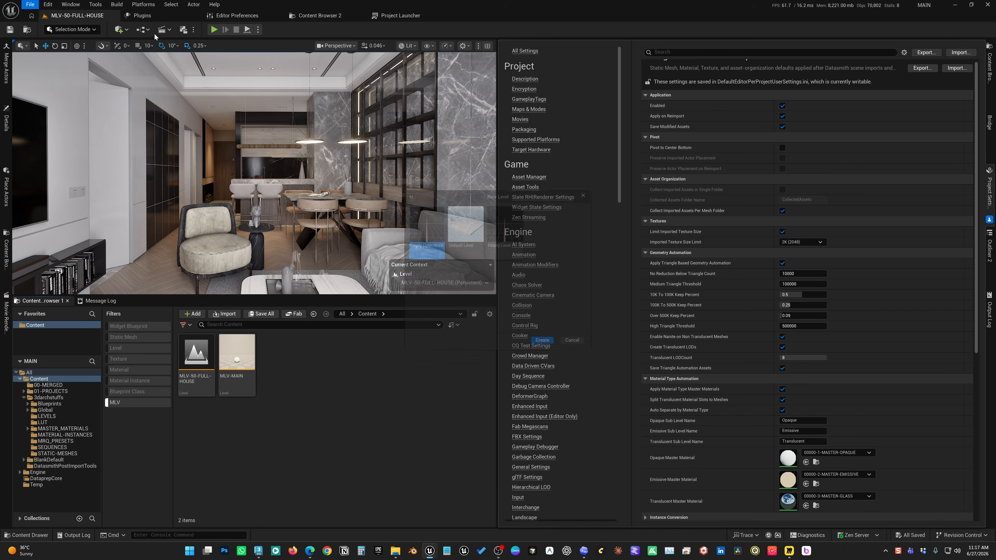
{"action": "left_click", "coordinate": [579, 348]}
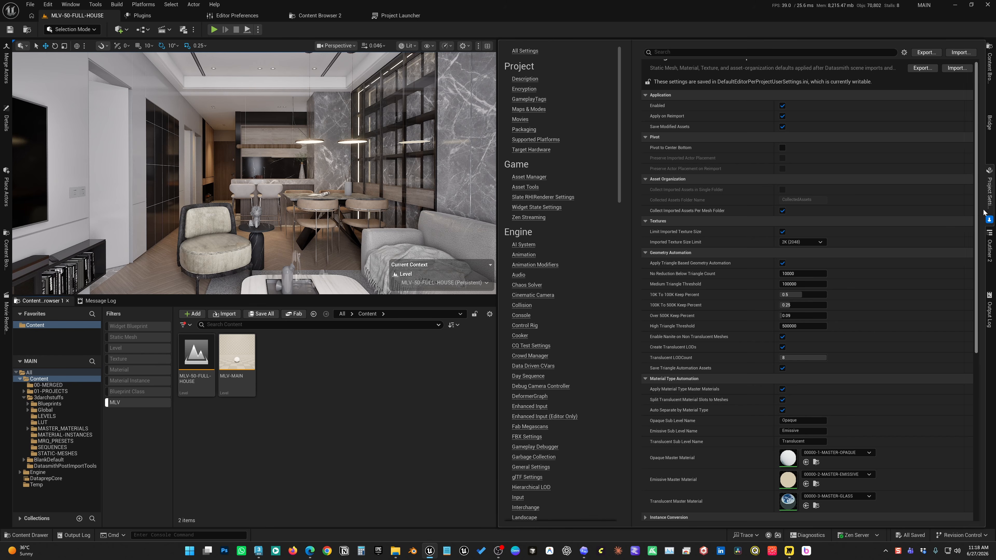
Show the level's sublevels and layers and go through the 01-PPV-1-REALTIME, 01-PPV-2-LM and 01-PPV-3-PT layers.
{"action": "left_click", "coordinate": [749, 33]}
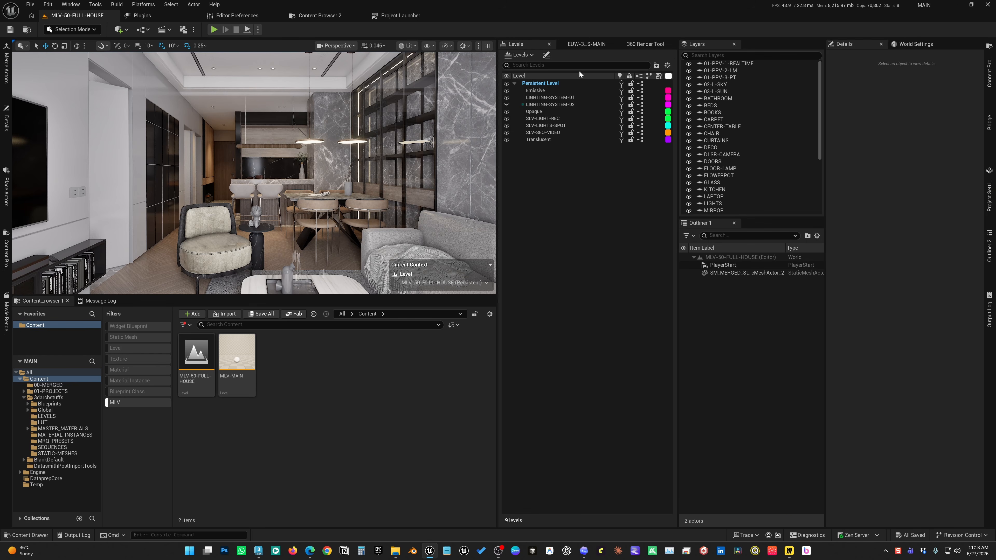
{"action": "left_click", "coordinate": [736, 64]}
{"action": "left_click", "coordinate": [737, 70]}
{"action": "left_click", "coordinate": [737, 77]}
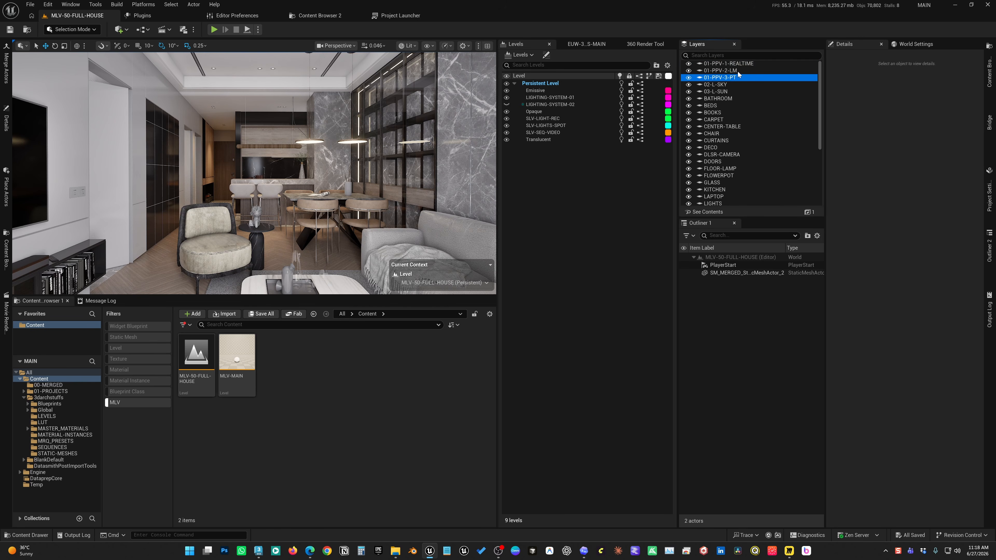
{"action": "left_click", "coordinate": [736, 64]}
{"action": "left_click", "coordinate": [735, 71]}
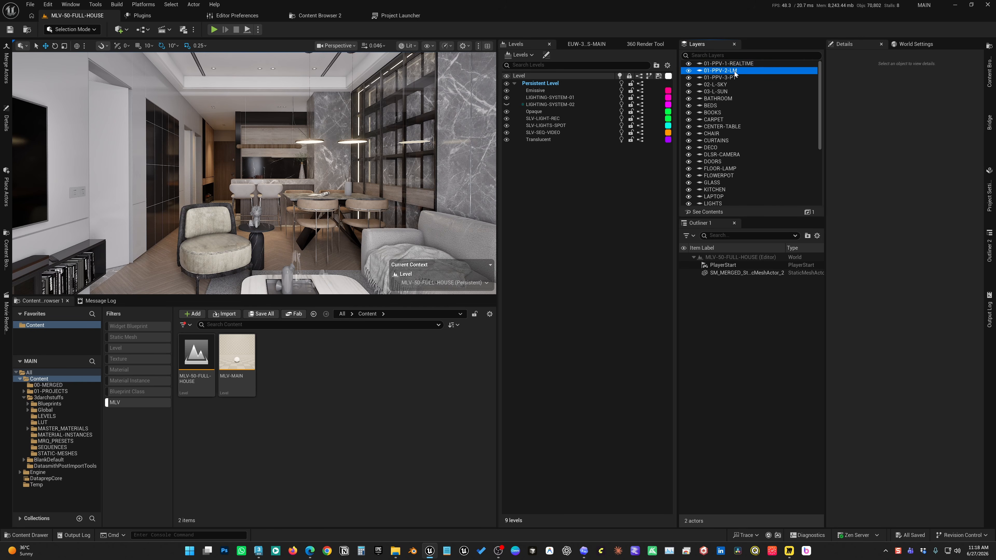
{"action": "left_click", "coordinate": [735, 77]}
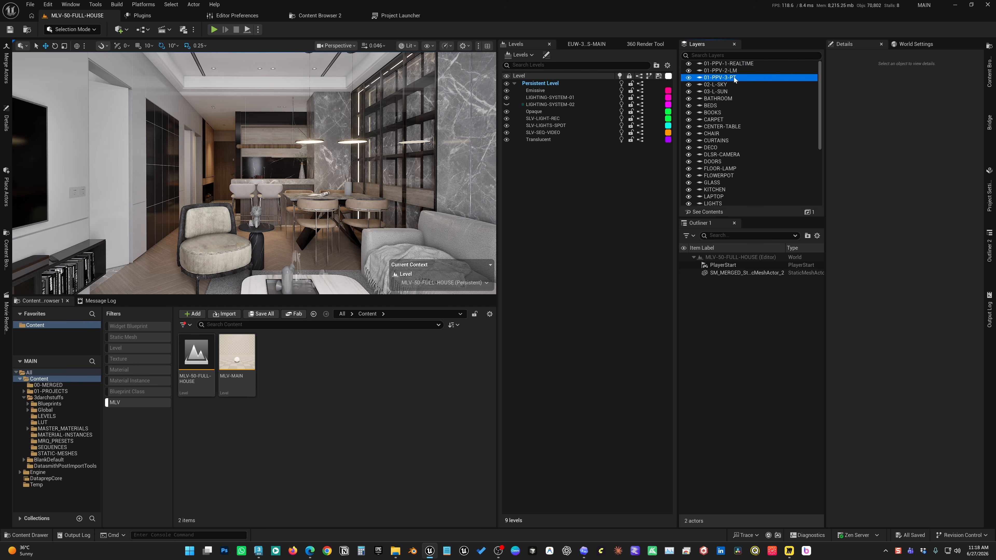
{"action": "left_click", "coordinate": [734, 71]}
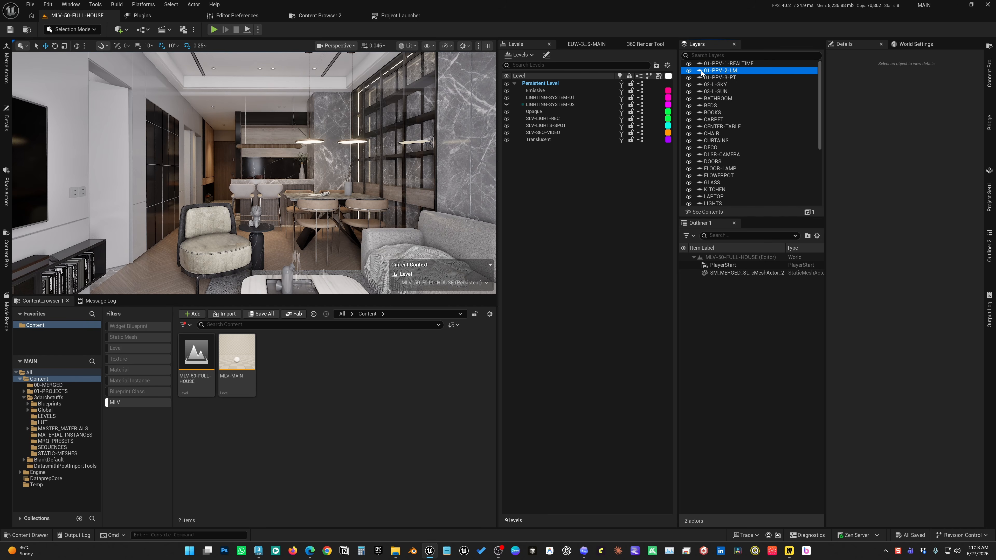
Compare the level's lighting by enabling the 01-PPV-2-LM, 01-PPV-3-PT and 01-PPV-1-REALTIME post process volumes one at a time.
{"action": "double_click", "coordinate": [729, 71]}
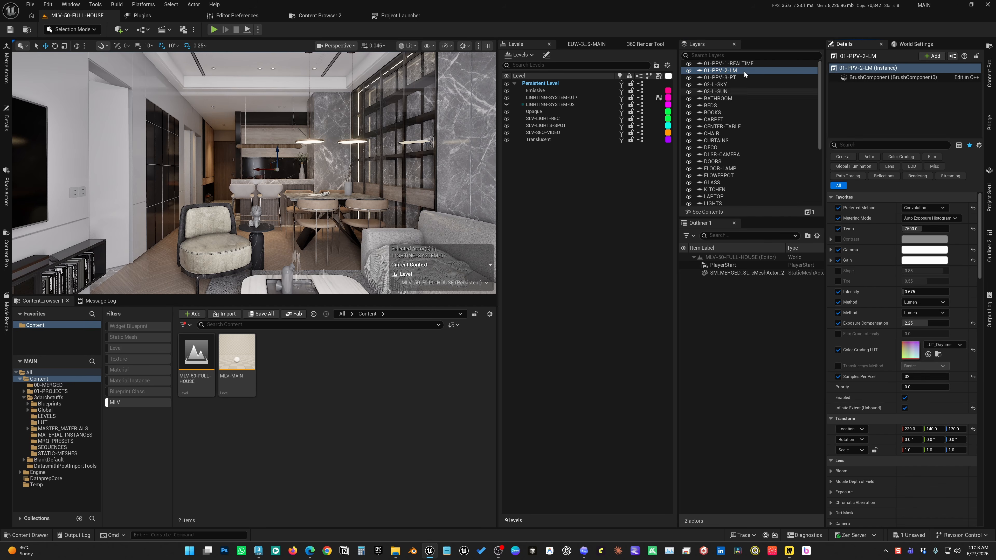
{"action": "double_click", "coordinate": [728, 63]}
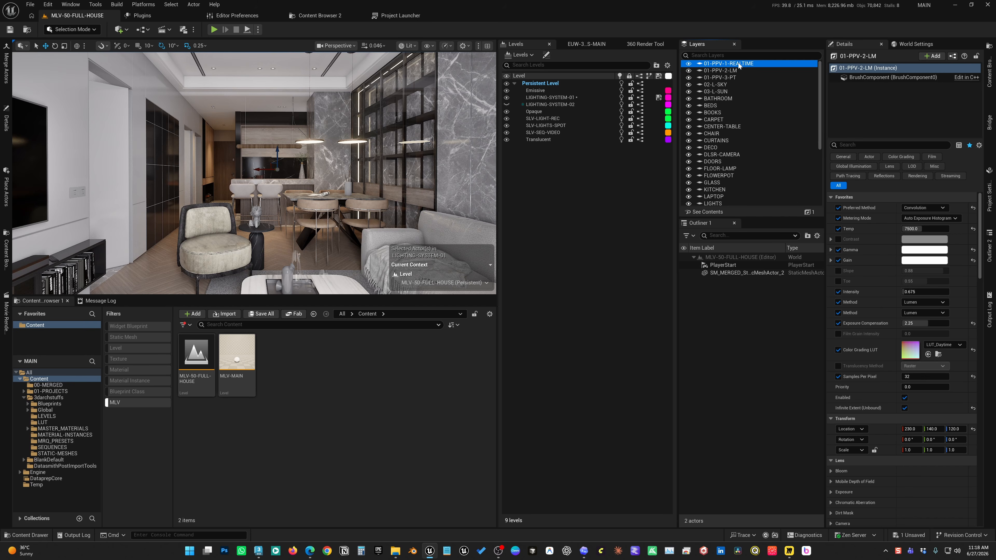
{"action": "left_click", "coordinate": [904, 398]}
{"action": "double_click", "coordinate": [720, 77]}
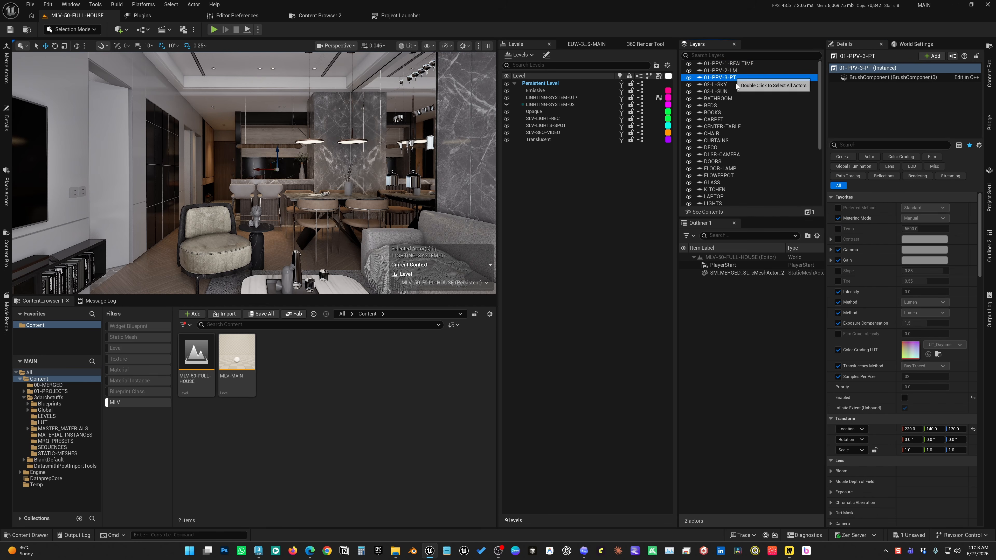
{"action": "left_click", "coordinate": [905, 398]}
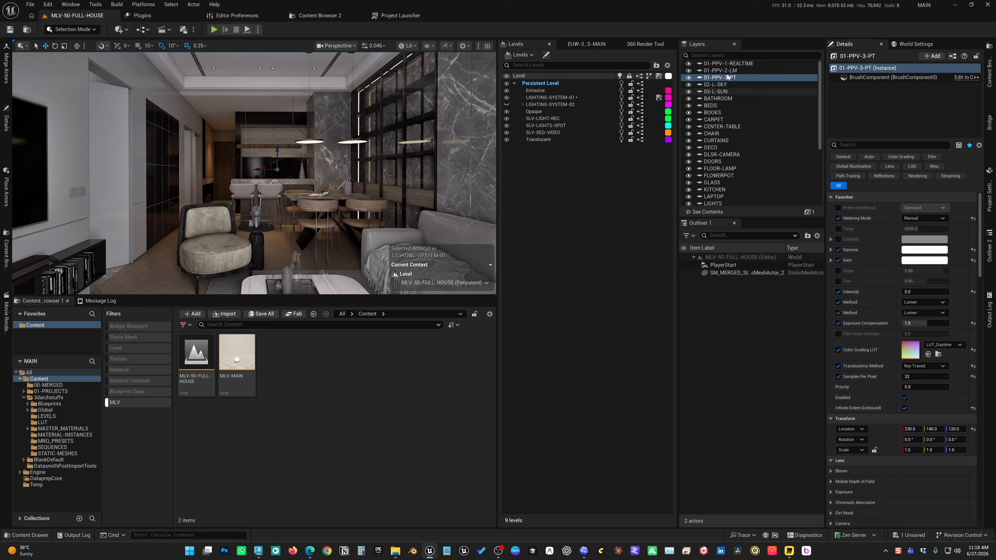
{"action": "left_click", "coordinate": [720, 70]}
{"action": "left_click", "coordinate": [904, 398]}
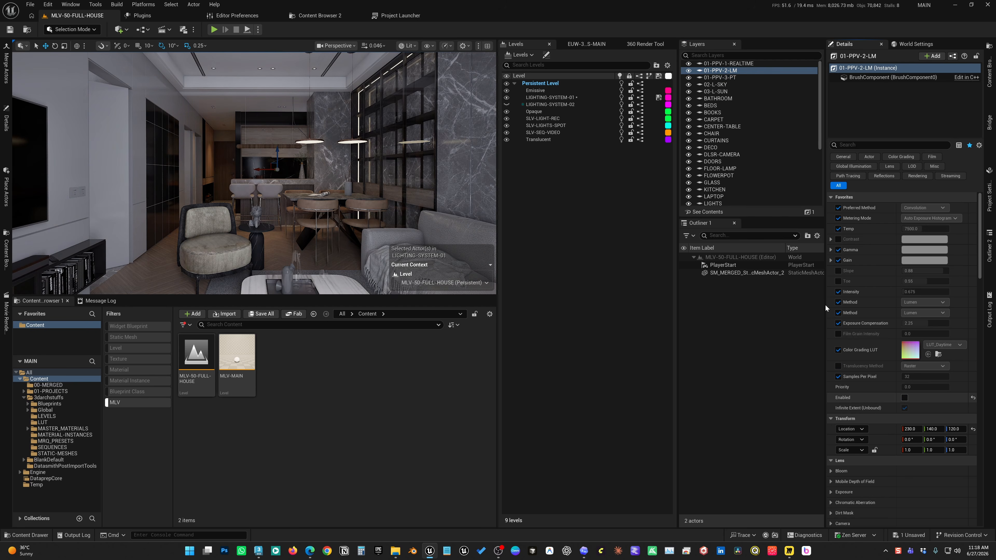
{"action": "left_click", "coordinate": [728, 63]}
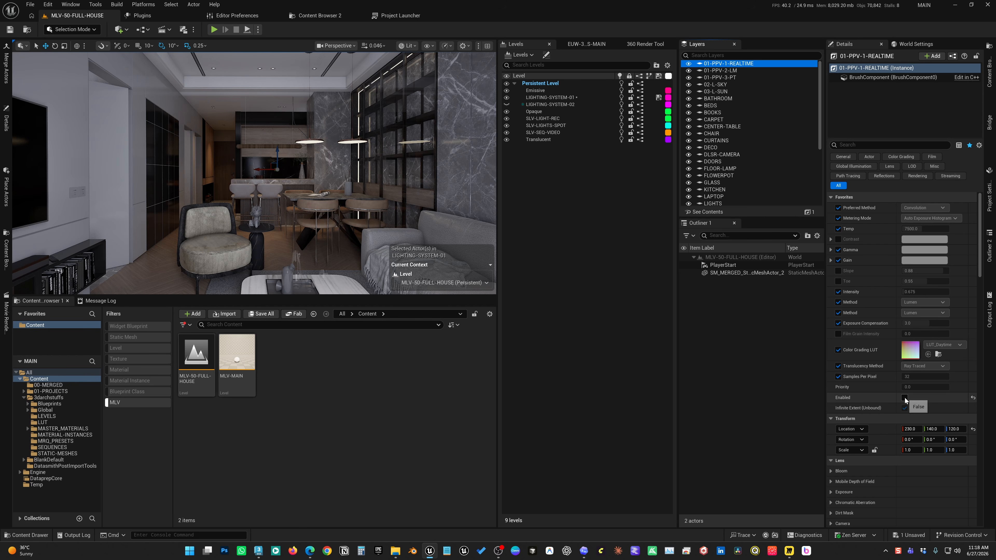
{"action": "left_click", "coordinate": [720, 70]}
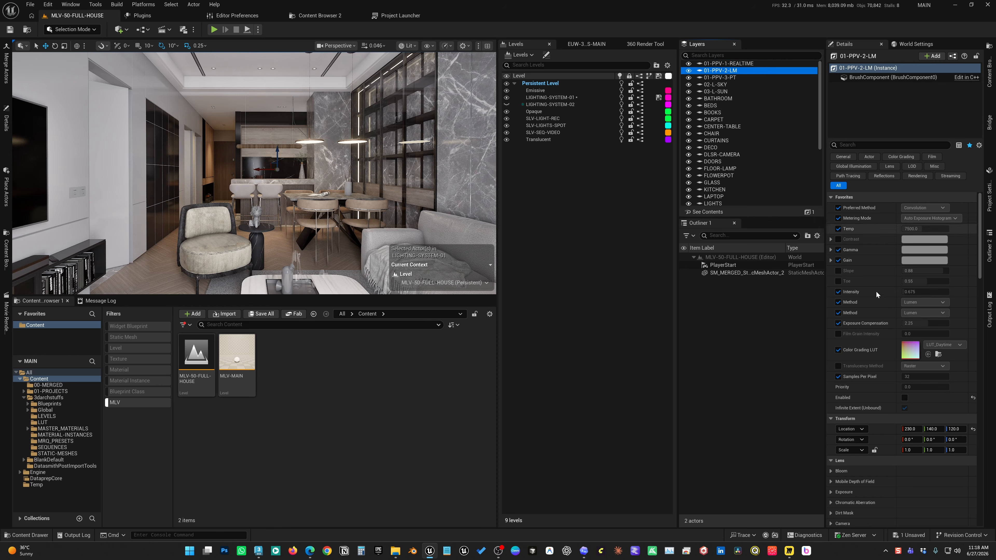
Compare the post process volumes' settings and examine 01-PPV-1-REALTIME's lens, color grading, film, global illumination and reflection settings.
{"action": "left_click", "coordinate": [731, 78]}
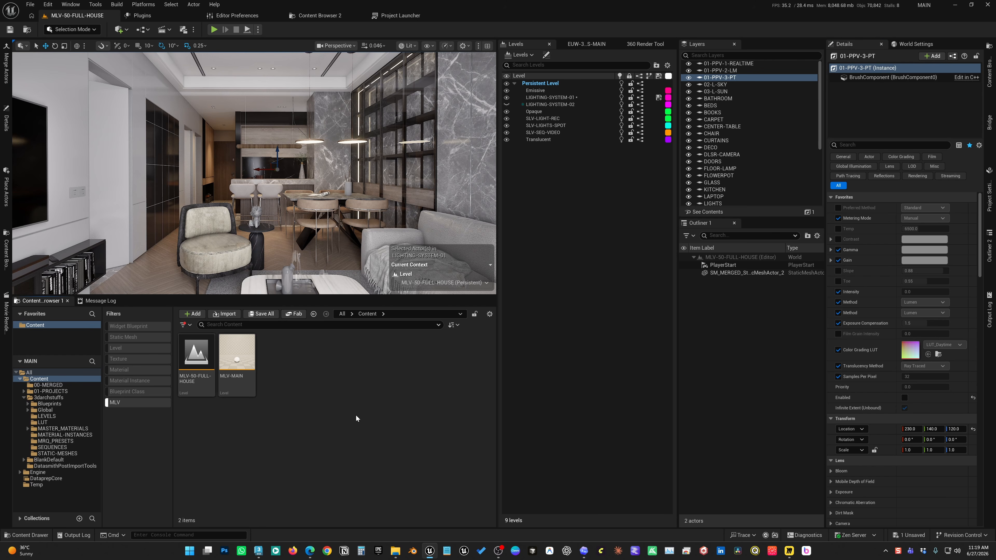
{"action": "left_click", "coordinate": [728, 63]}
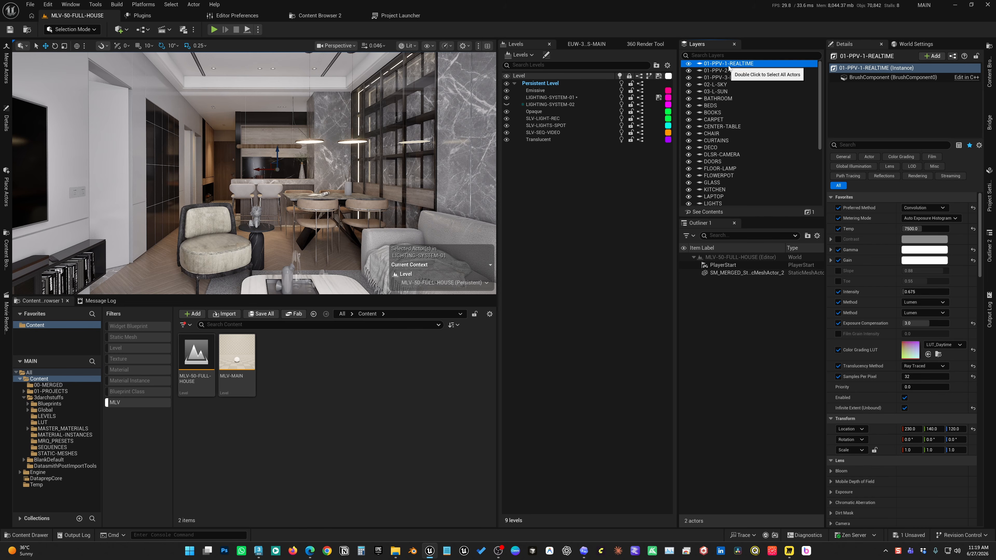
{"action": "key", "text": "Down"}
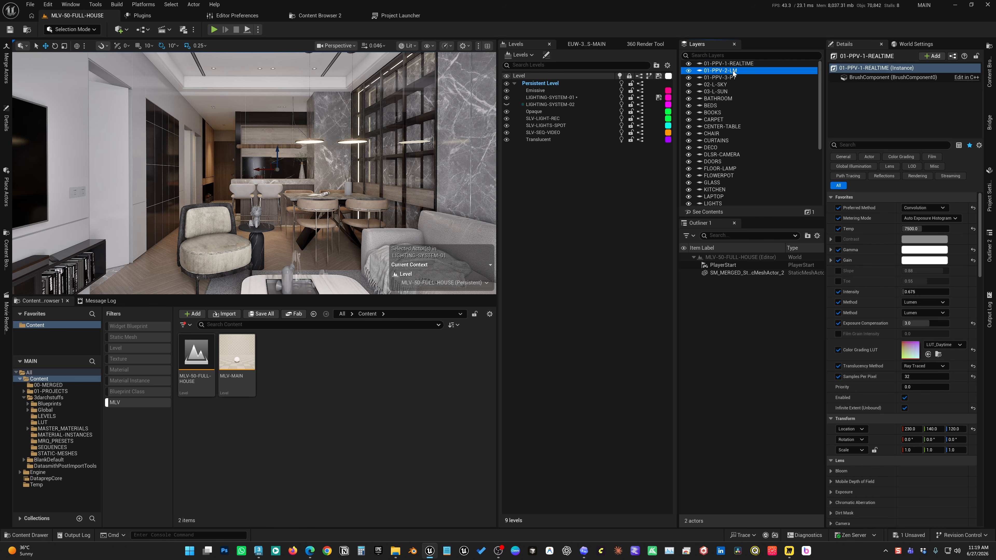
{"action": "left_click", "coordinate": [736, 78]}
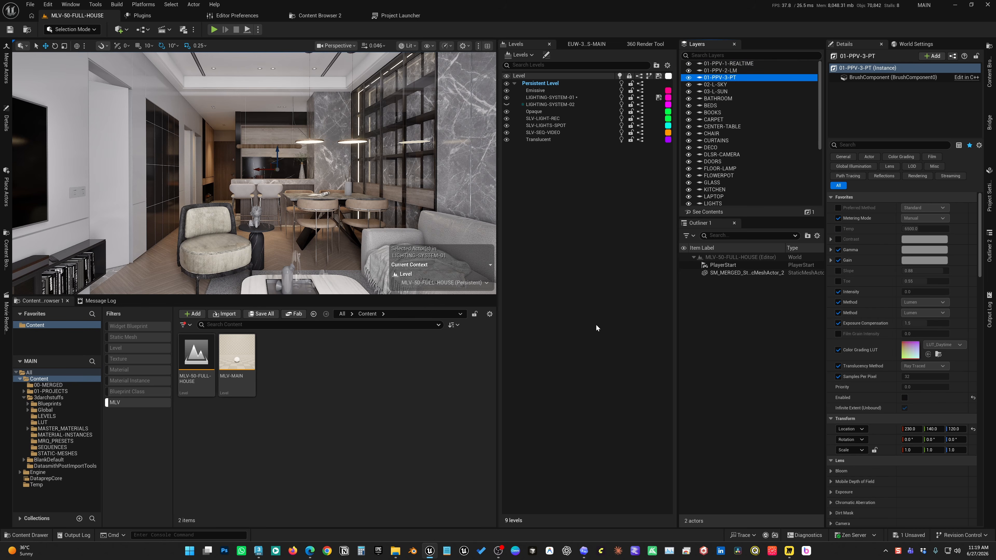
{"action": "left_click", "coordinate": [731, 64]}
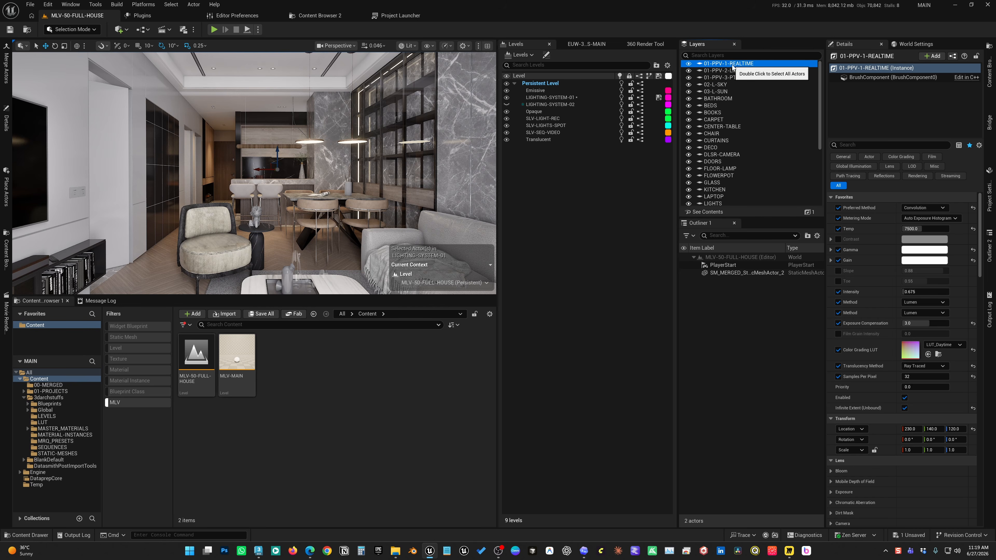
{"action": "scroll", "coordinate": [877, 457], "scroll_direction": "down", "scroll_amount": 3}
{"action": "scroll", "coordinate": [878, 463], "scroll_direction": "down", "scroll_amount": 8}
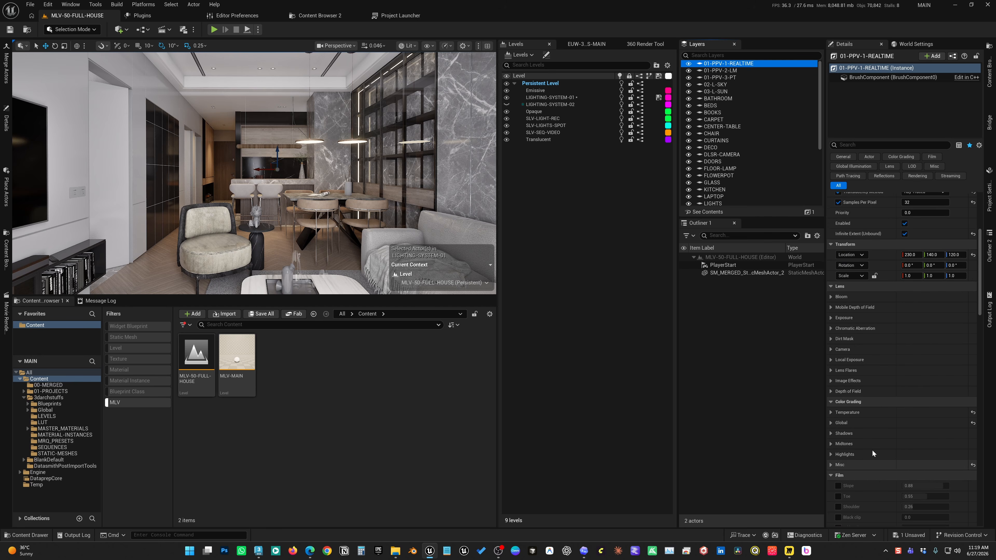
{"action": "scroll", "coordinate": [877, 392], "scroll_direction": "down", "scroll_amount": 8}
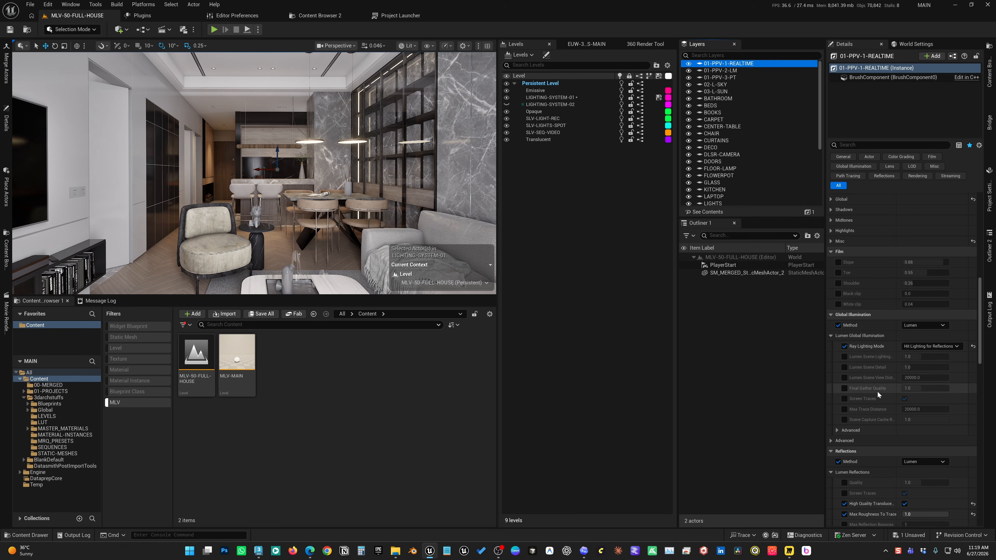
{"action": "scroll", "coordinate": [876, 391], "scroll_direction": "up", "scroll_amount": 4}
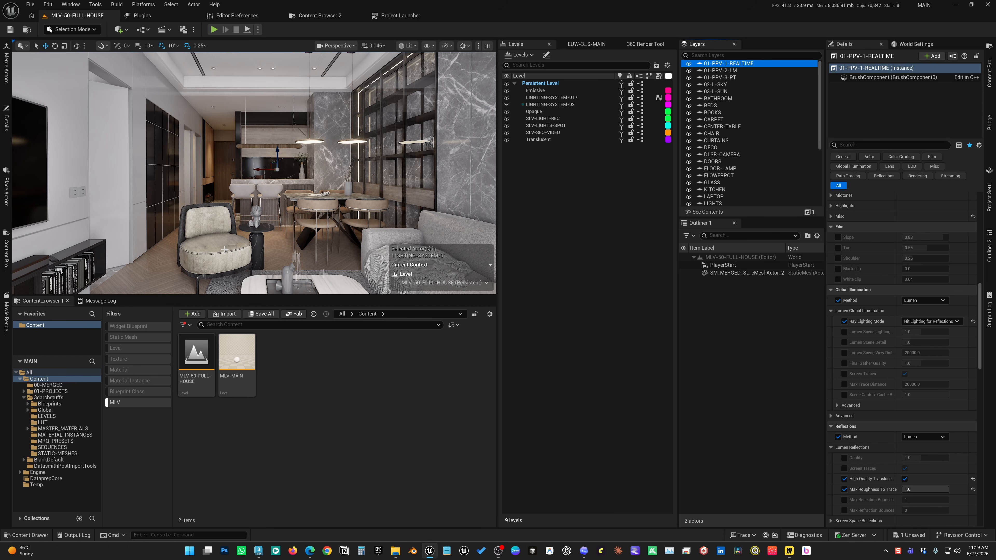
Focus the view on the dining chair at the table, locate its asset folder and turn off the MLV filter to list its contents.
{"action": "left_click", "coordinate": [217, 241]}
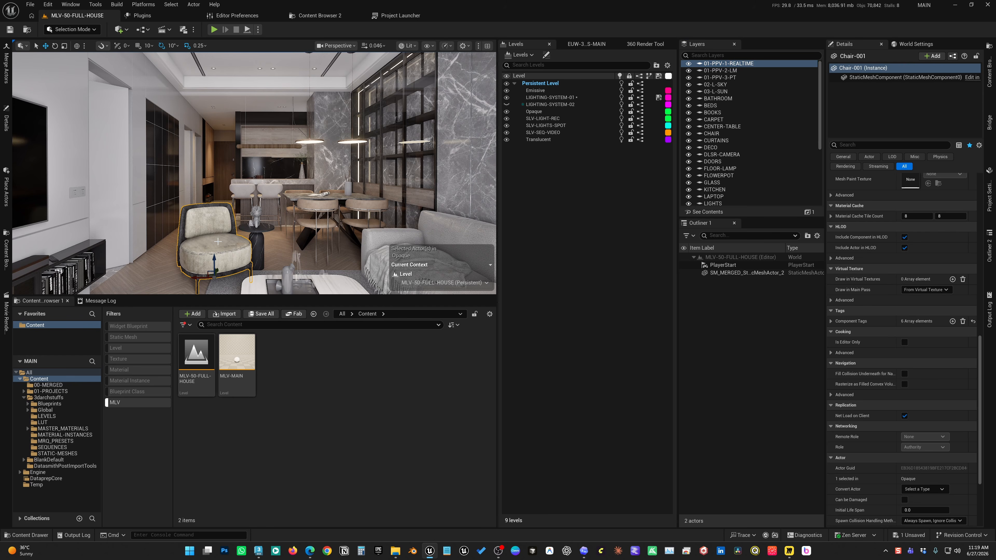
{"action": "left_click", "coordinate": [317, 205]}
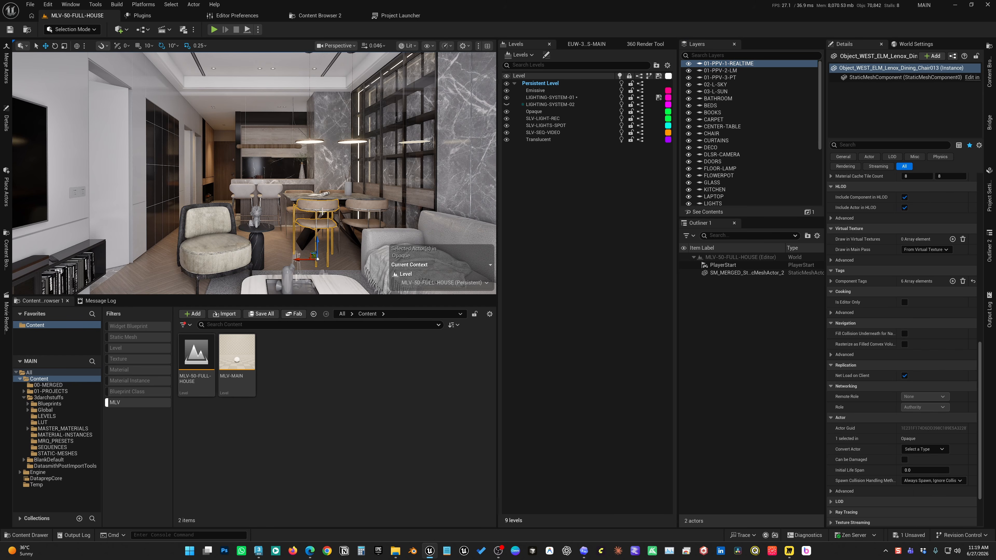
{"action": "key", "text": "f"}
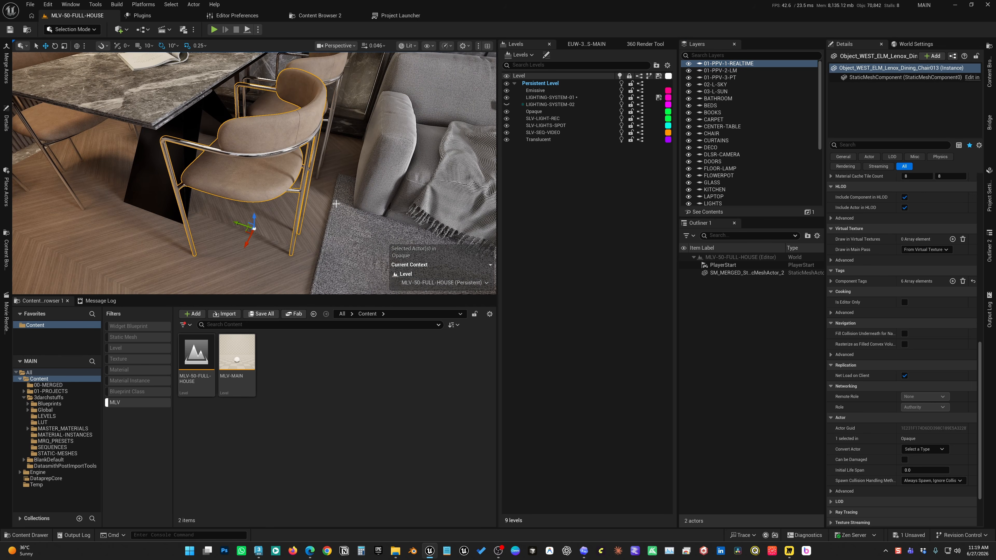
{"action": "key", "text": "ctrl+b"}
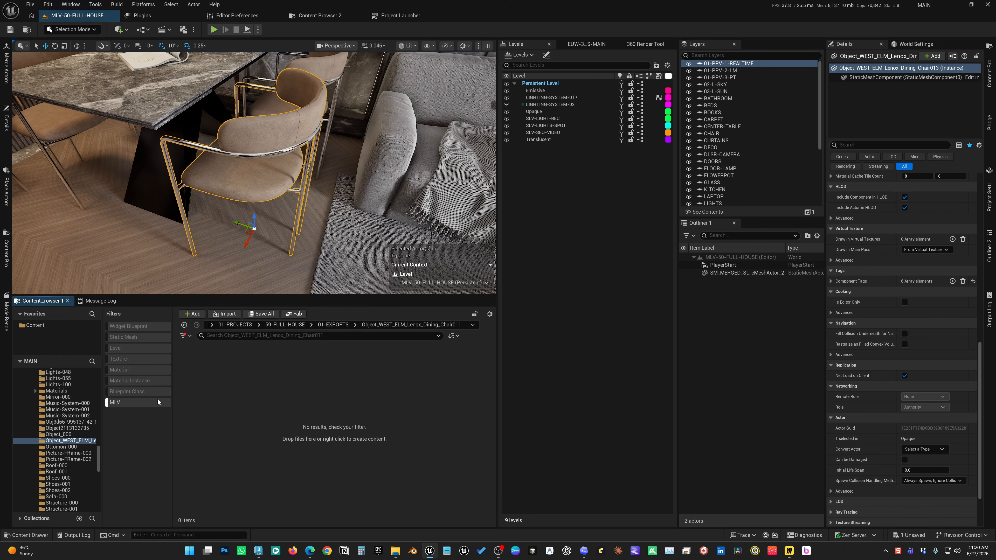
{"action": "left_click", "coordinate": [409, 439]}
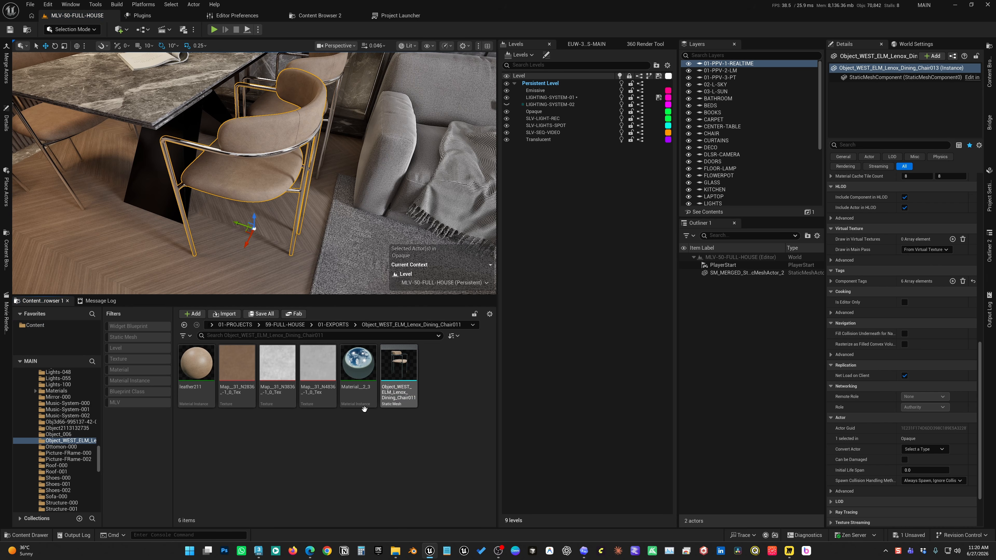
Examine the chair's asset folder, then locate the dining table's folder, focus on the table and view the Table-002 mesh's asset details.
{"action": "mouse_move", "coordinate": [394, 363]}
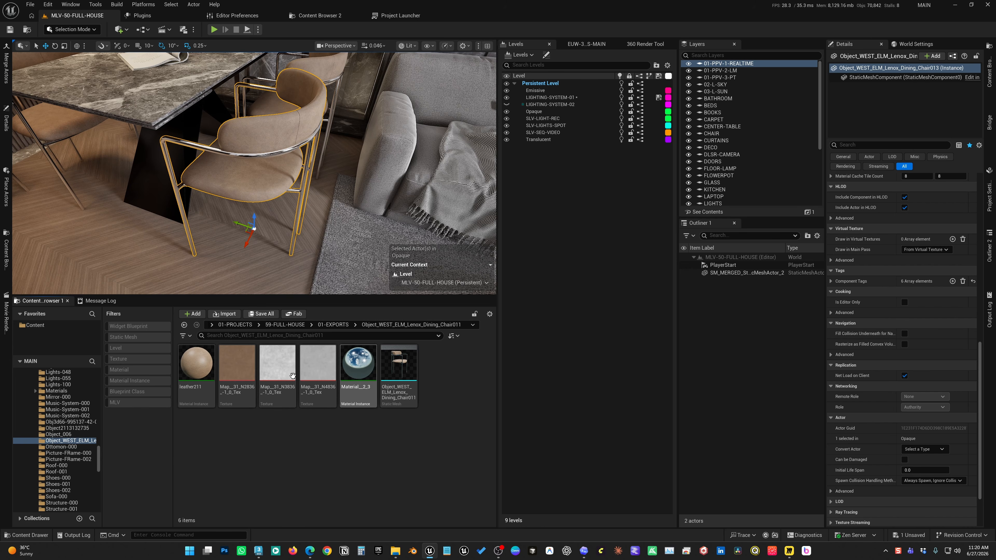
{"action": "mouse_move", "coordinate": [357, 378]}
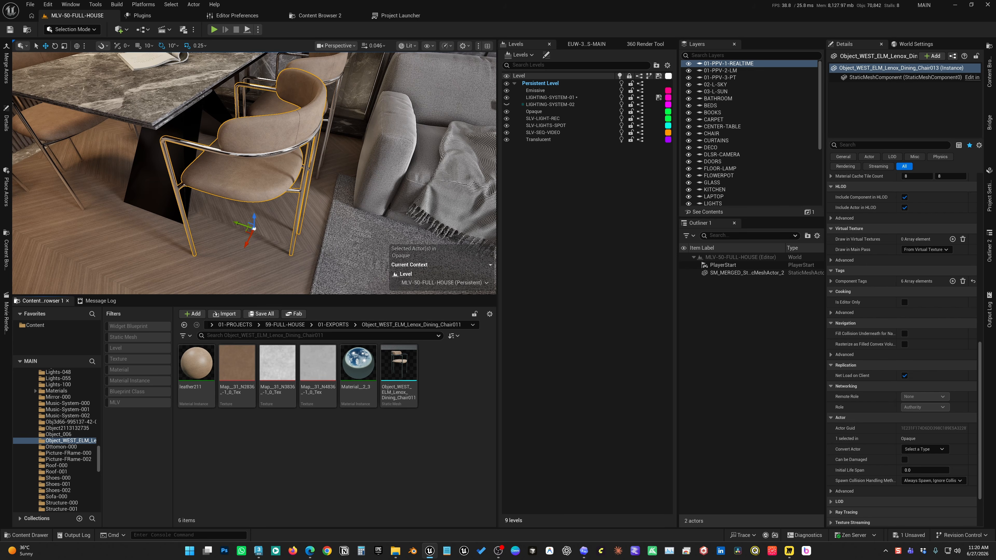
{"action": "left_click", "coordinate": [406, 145]}
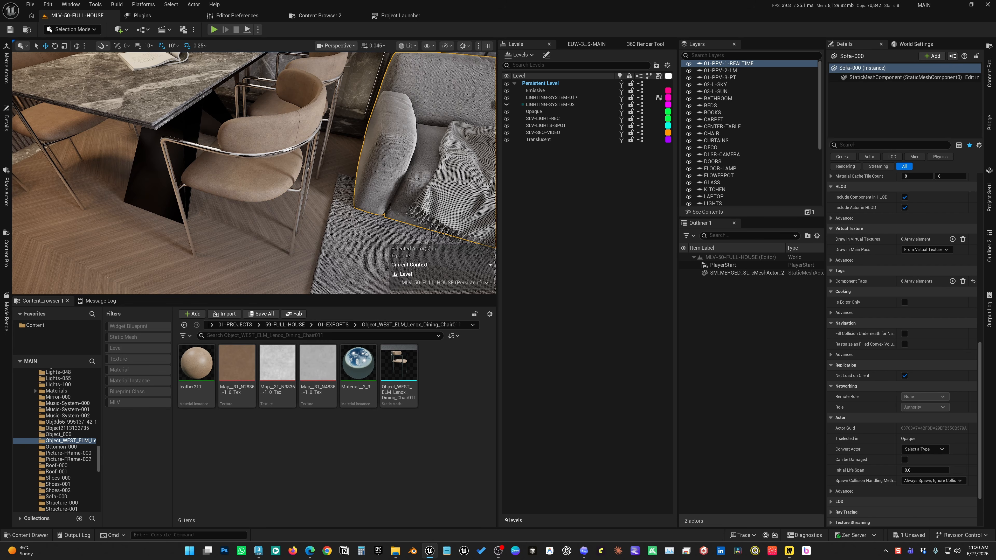
{"action": "left_click", "coordinate": [159, 109]}
{"action": "key", "text": "ctrl+b"}
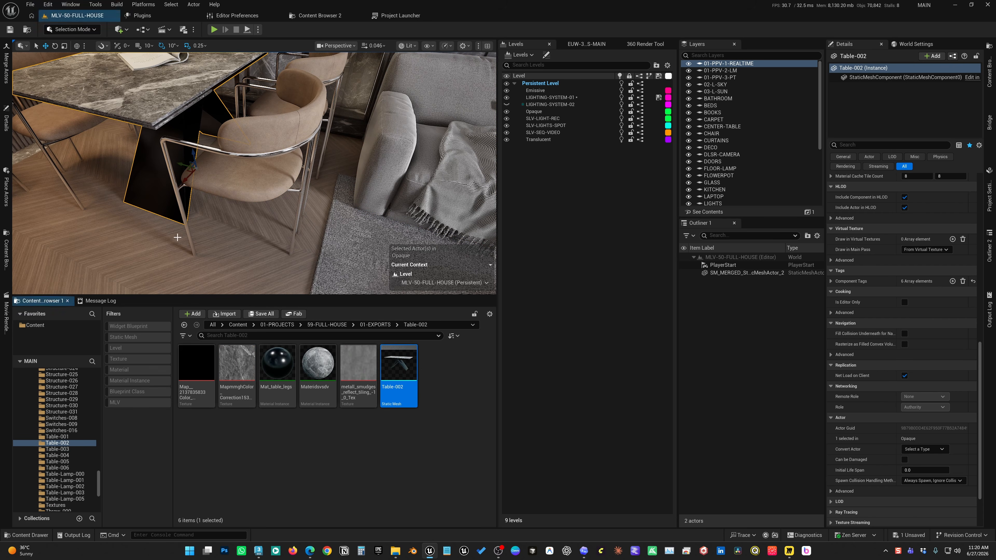
{"action": "key", "text": "f"}
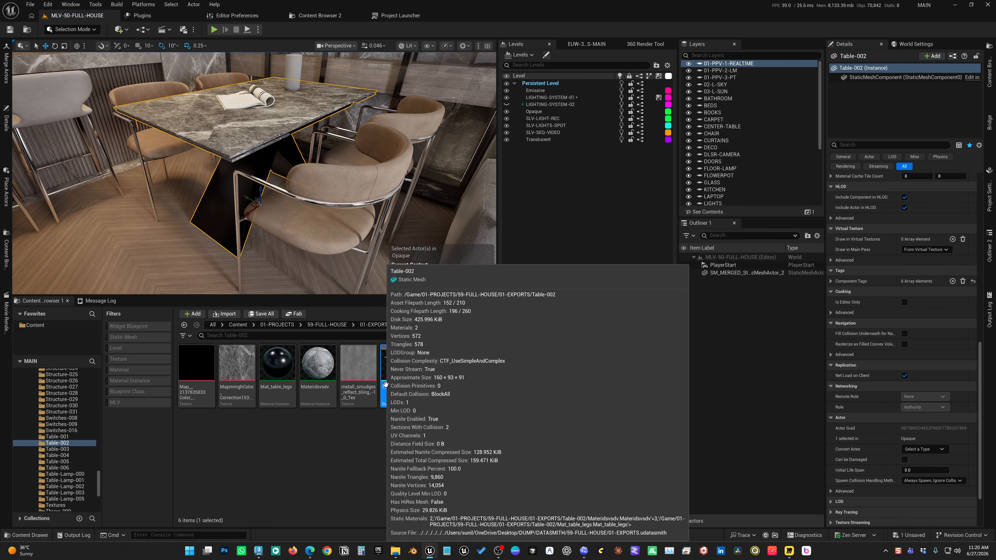
{"action": "mouse_move", "coordinate": [386, 388]}
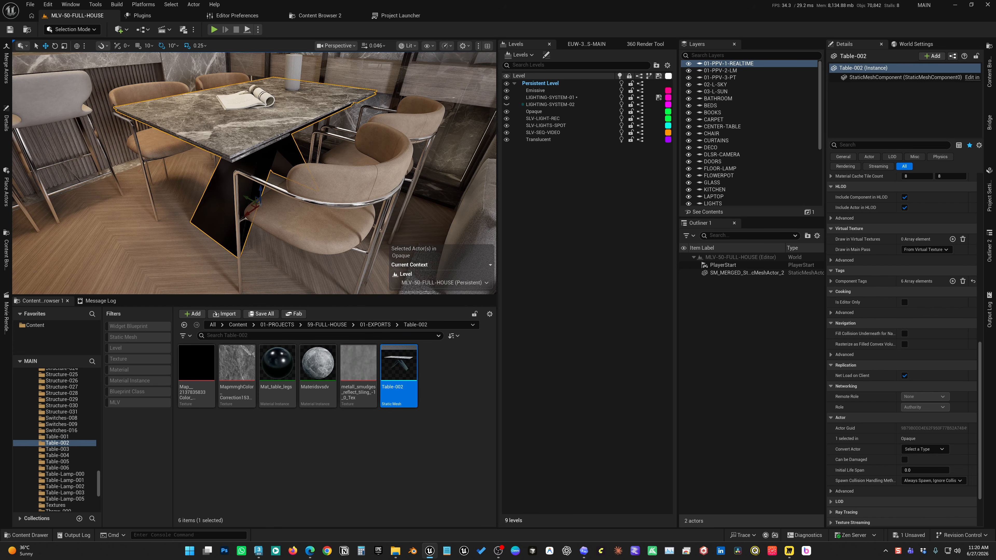
Turn off the 00-USE-DIFFUSE switch in the dining chair's leather211 material, inspect the chairs and close the material.
{"action": "left_click", "coordinate": [367, 183]}
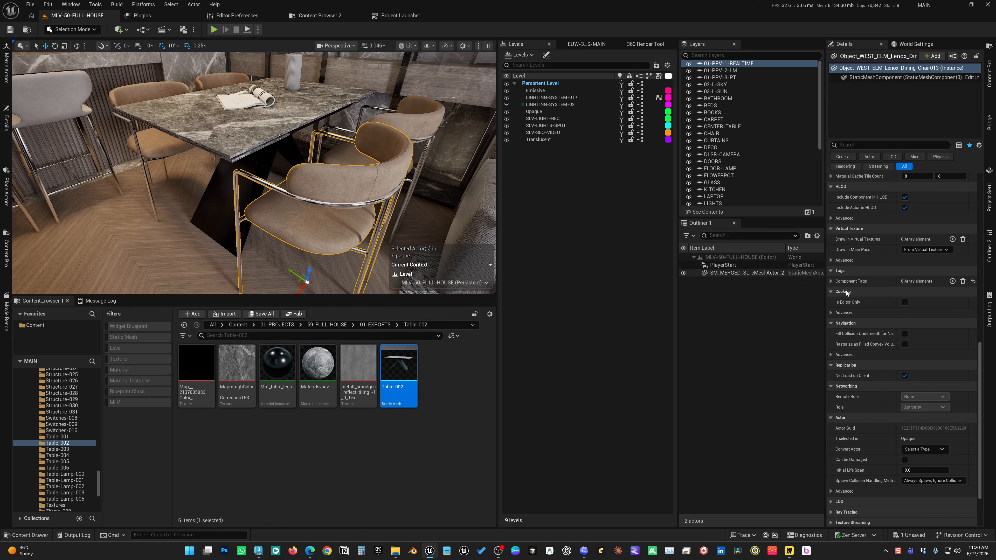
{"action": "scroll", "coordinate": [880, 272], "scroll_direction": "up", "scroll_amount": 10}
{"action": "scroll", "coordinate": [880, 271], "scroll_direction": "up", "scroll_amount": 3}
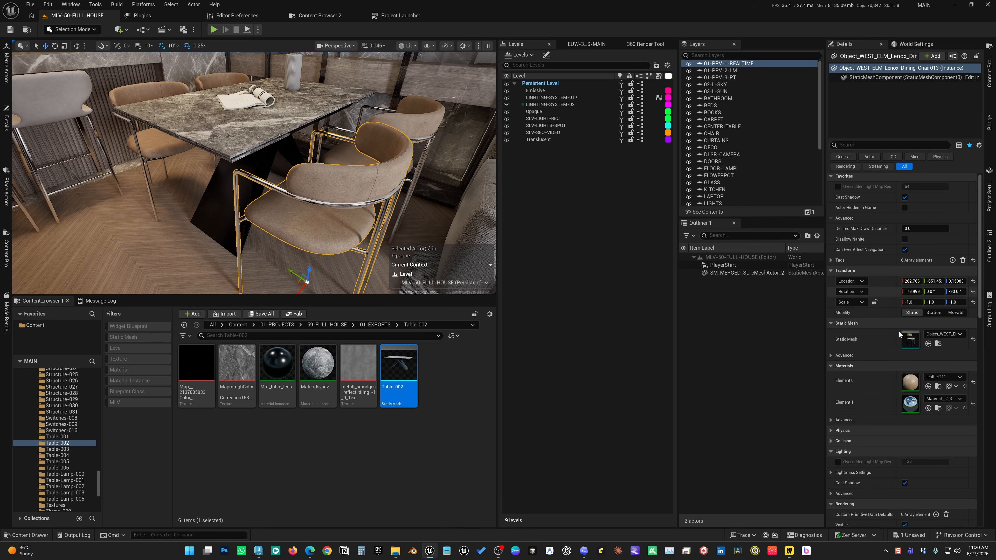
{"action": "double_click", "coordinate": [910, 382]}
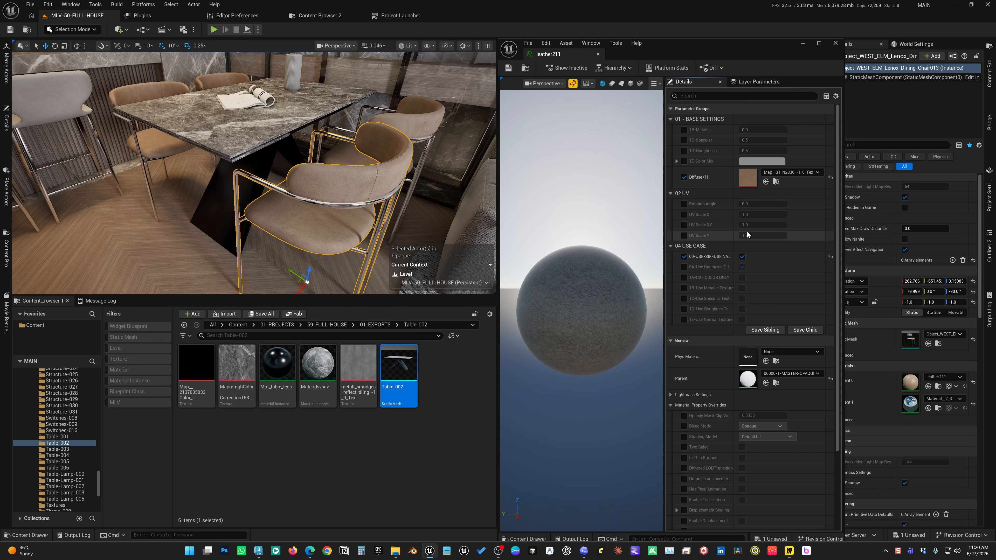
{"action": "left_click", "coordinate": [742, 256]}
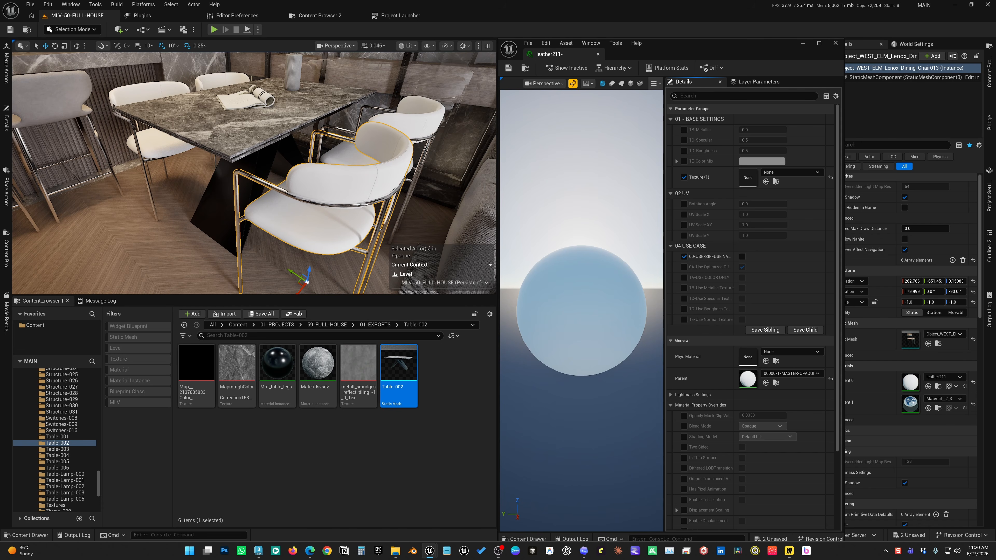
{"action": "left_click_drag", "start_coordinate": [364, 204], "coordinate": [337, 185], "text": "alt"}
{"action": "scroll", "coordinate": [370, 199], "scroll_direction": "down", "scroll_amount": 3}
{"action": "scroll", "coordinate": [336, 186], "scroll_direction": "up", "scroll_amount": 3}
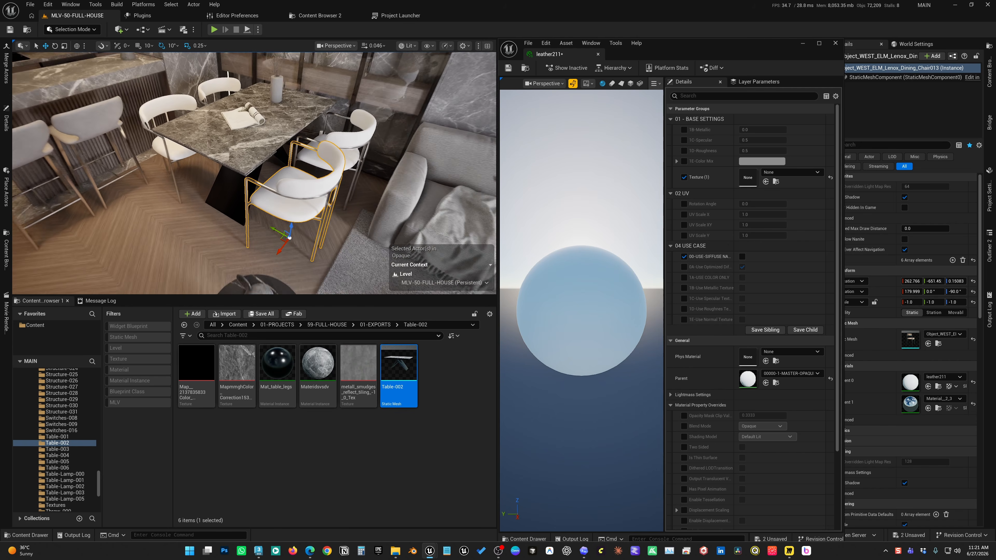
{"action": "scroll", "coordinate": [350, 187], "scroll_direction": "up", "scroll_amount": 4}
{"action": "scroll", "coordinate": [344, 197], "scroll_direction": "down", "scroll_amount": 4}
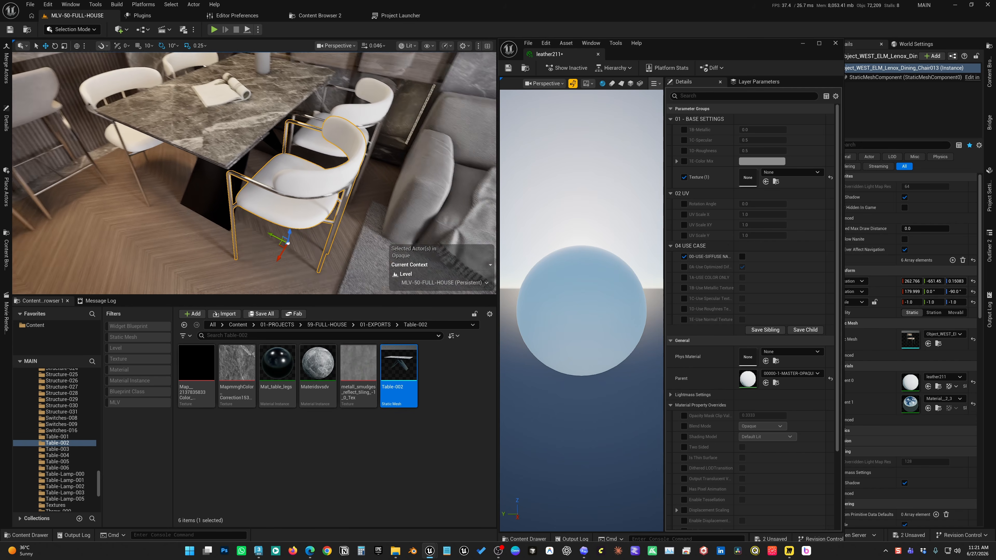
{"action": "left_click_drag", "start_coordinate": [329, 204], "coordinate": [322, 204], "text": "alt"}
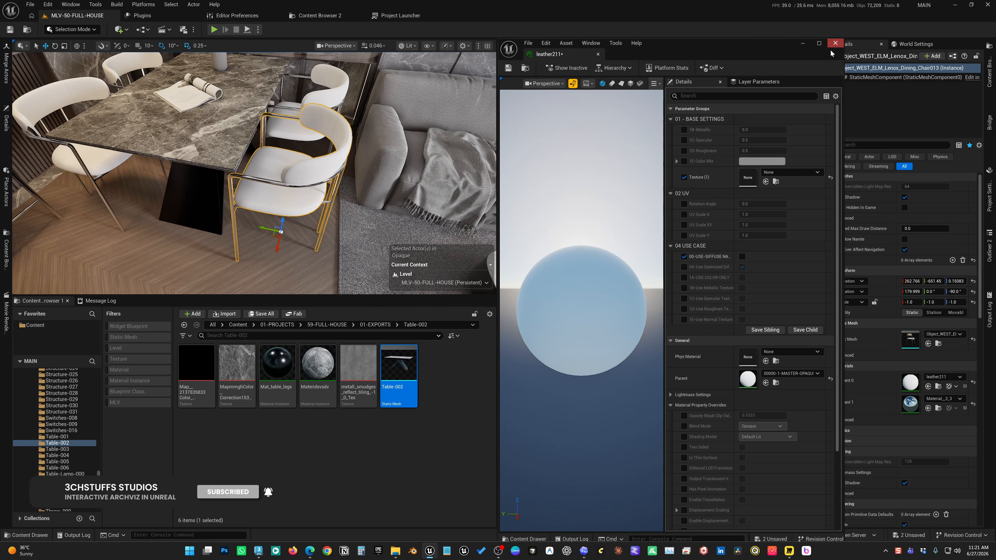
{"action": "left_click", "coordinate": [834, 43]}
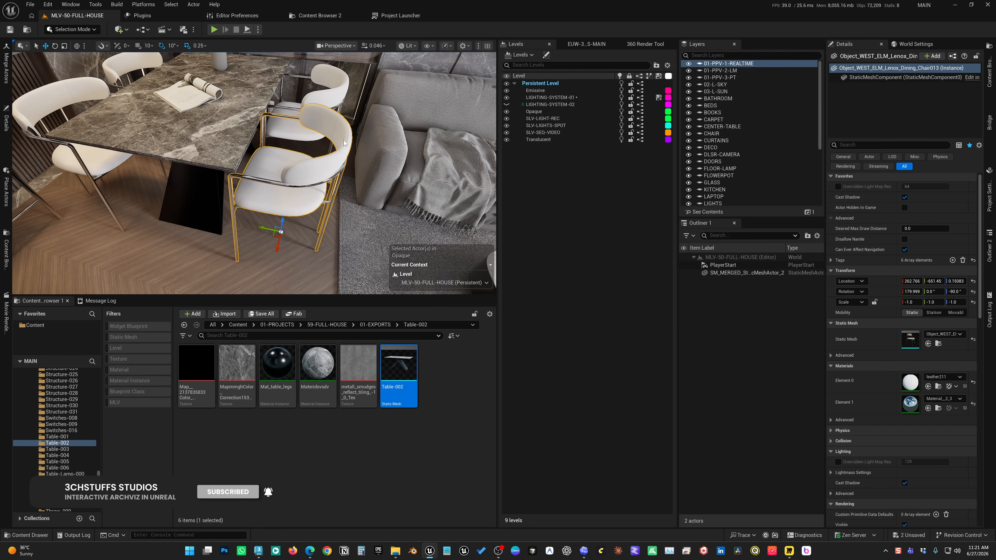
Reopen the dining chair's leather211 material and turn the 00-USE-DIFFUSE switch back on.
{"action": "double_click", "coordinate": [914, 383]}
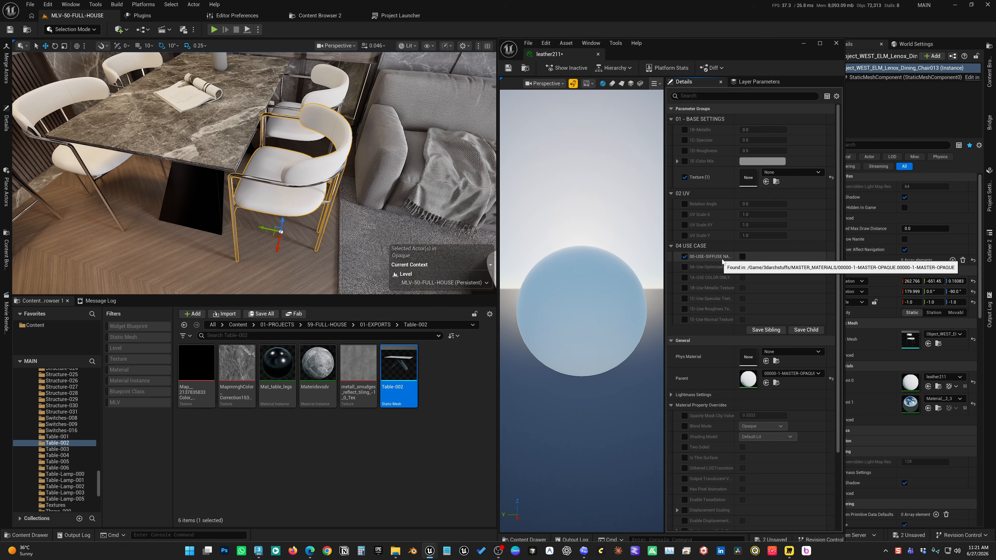
{"action": "left_click", "coordinate": [742, 257]}
{"action": "left_click", "coordinate": [741, 257]}
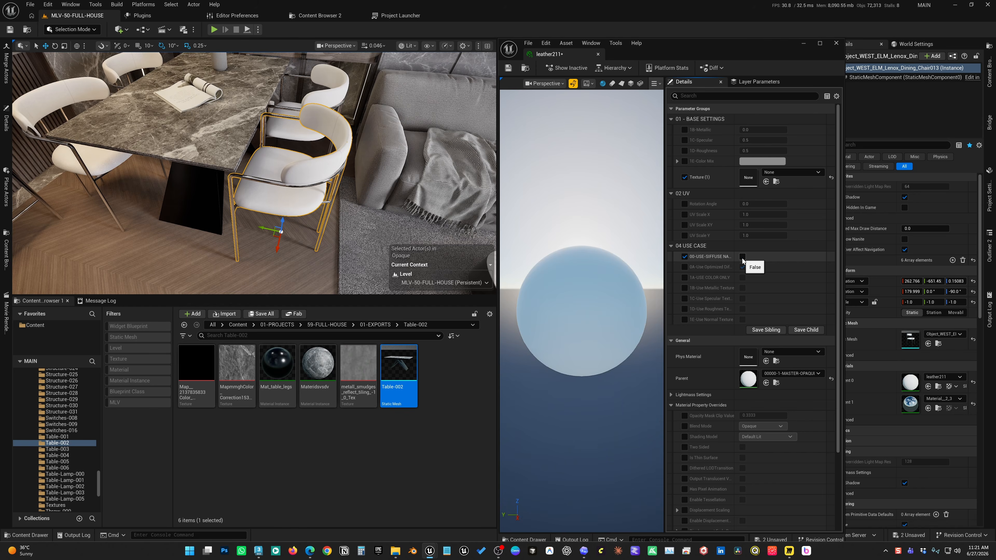
{"action": "left_click", "coordinate": [741, 257]}
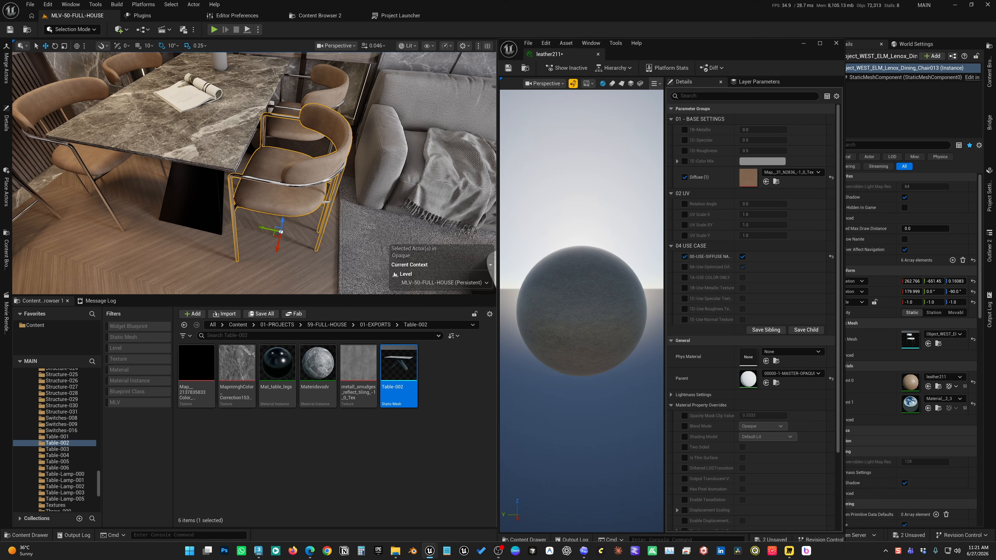
Locate the dining chair's asset folder and reset the leather211 material's Diffuse texture to its default.
{"action": "right_click_drag", "start_coordinate": [305, 170], "coordinate": [311, 170]}
{"action": "key", "text": "ctrl+b"}
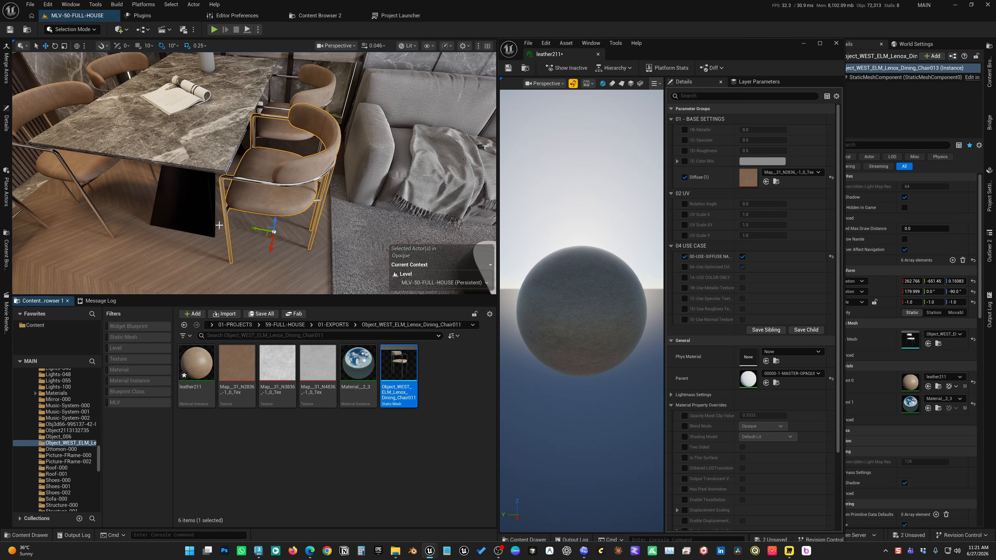
{"action": "left_click", "coordinate": [241, 361]}
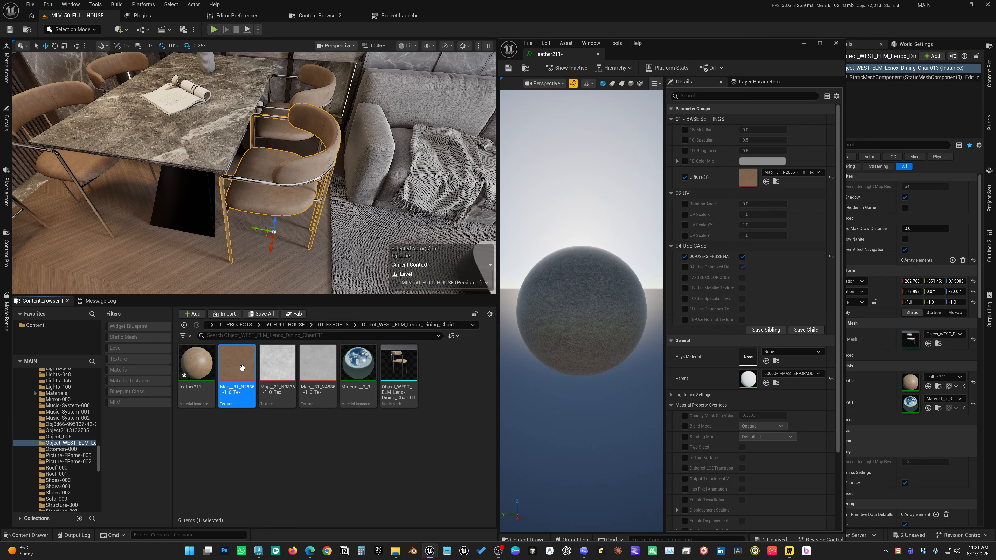
{"action": "left_click", "coordinate": [831, 178]}
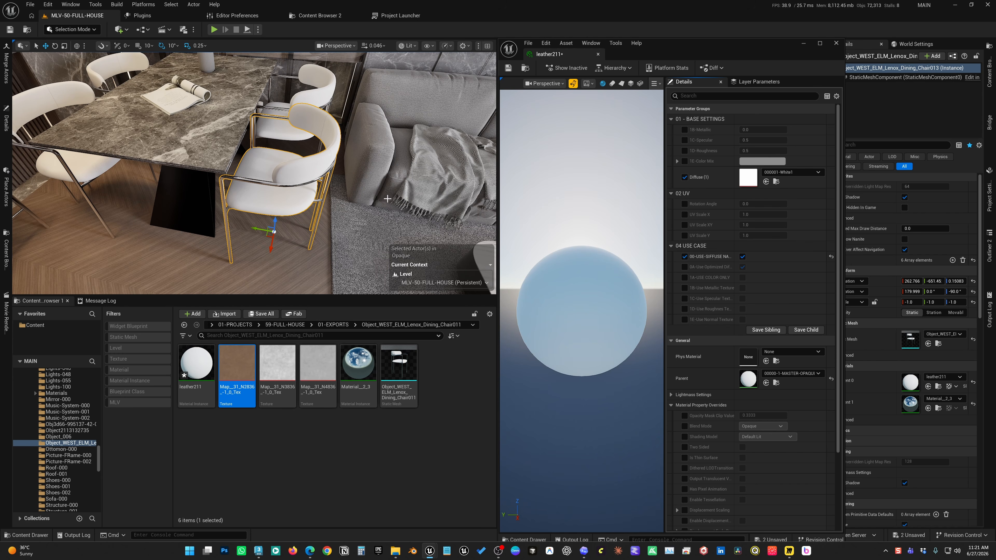
Assign the brown Map__31_N2836_-1_0_Tex texture from the chair's folder as the leather211 material's Diffuse texture.
{"action": "key", "text": "ctrl+b"}
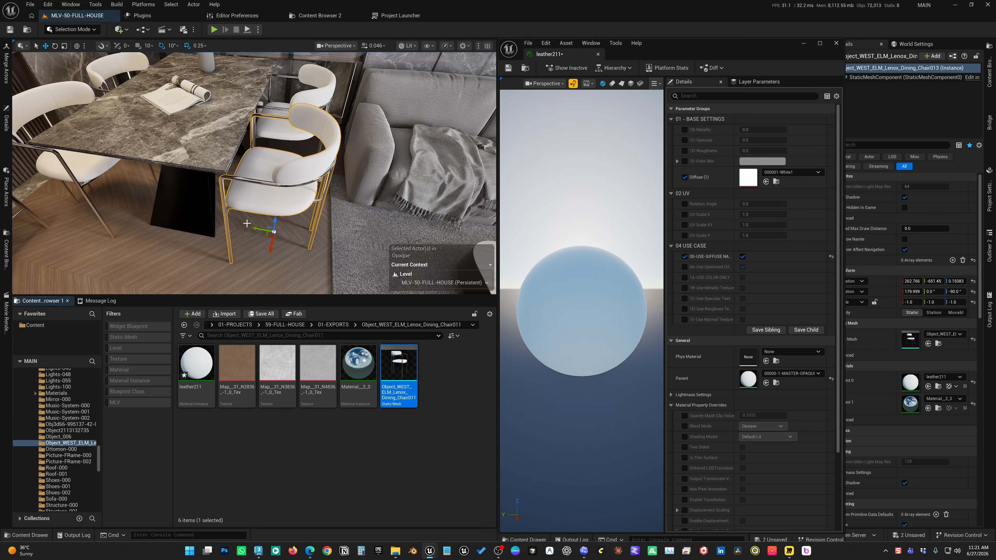
{"action": "left_click", "coordinate": [236, 356]}
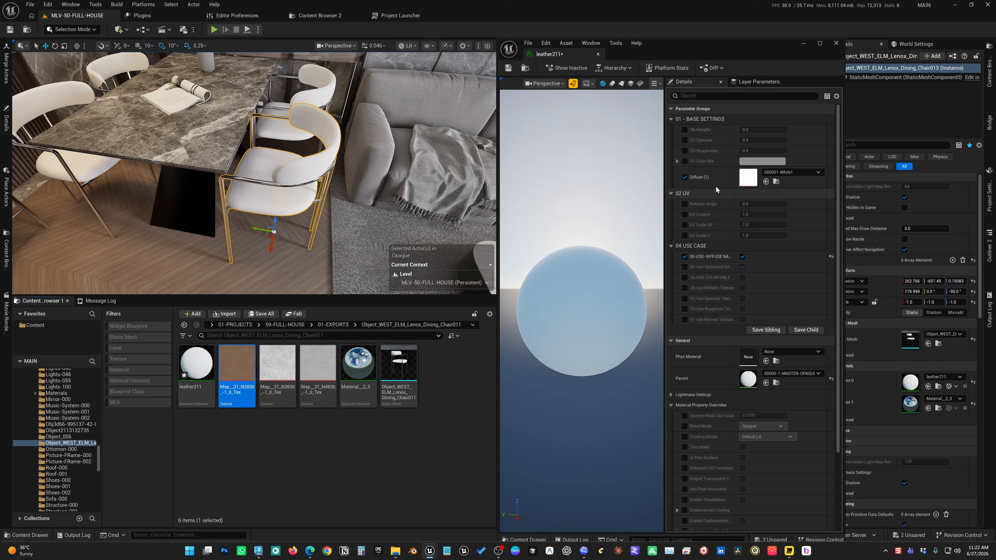
{"action": "left_click", "coordinate": [766, 181]}
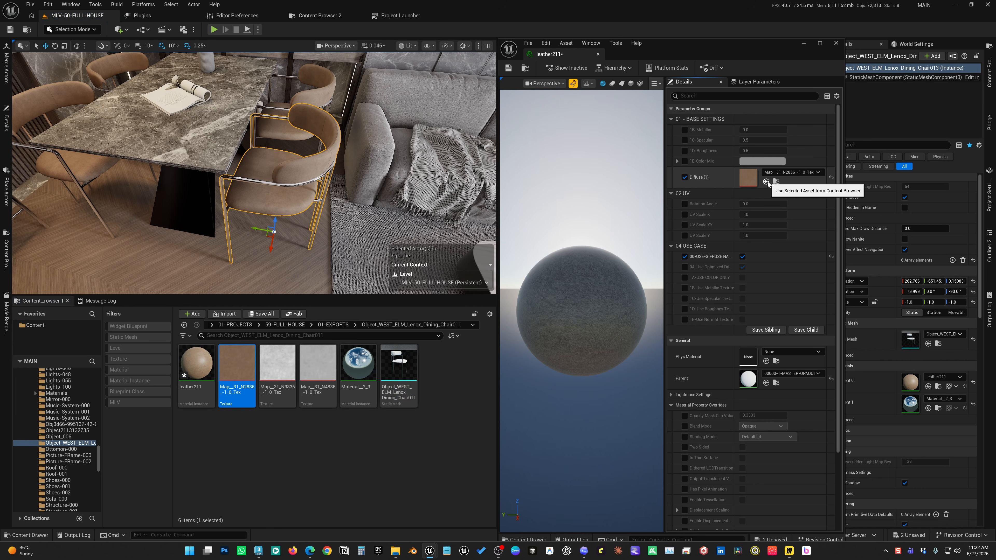
Override the leather211 material's Roughness with 0.25 and inspect the dining chair.
{"action": "left_click", "coordinate": [685, 150]}
{"action": "left_click", "coordinate": [762, 150]}
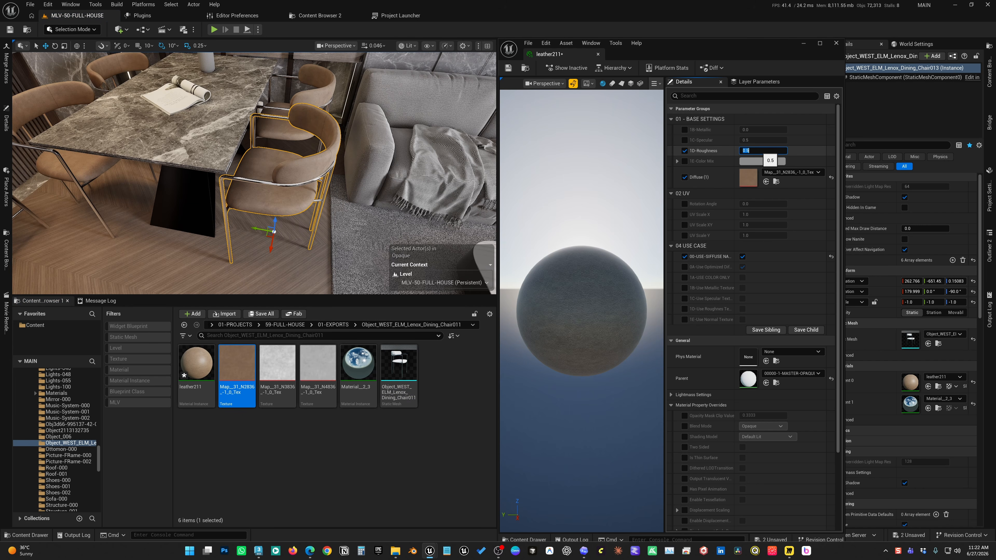
{"action": "type", "text": ".25"}
{"action": "key", "text": "Return"}
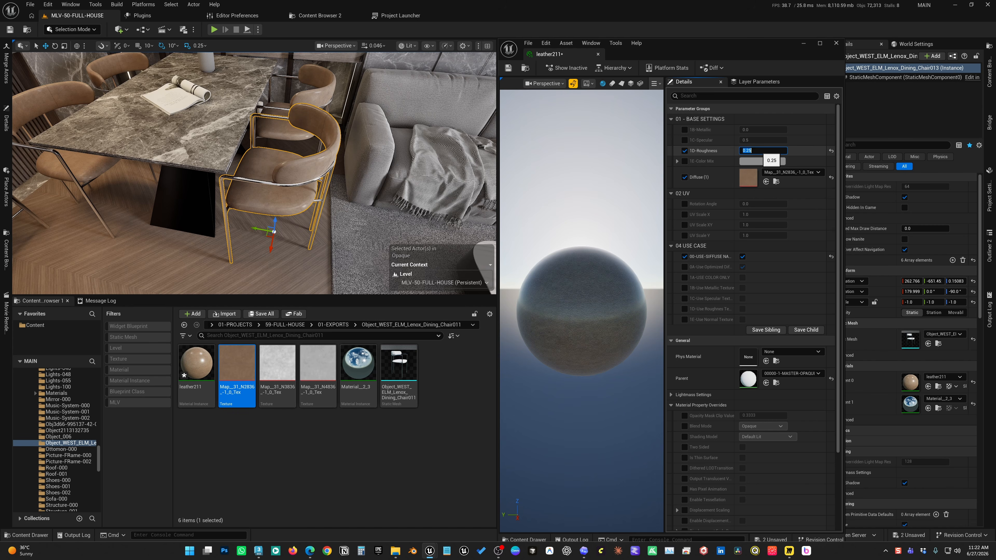
{"action": "left_click_drag", "start_coordinate": [406, 186], "coordinate": [449, 171], "text": "alt"}
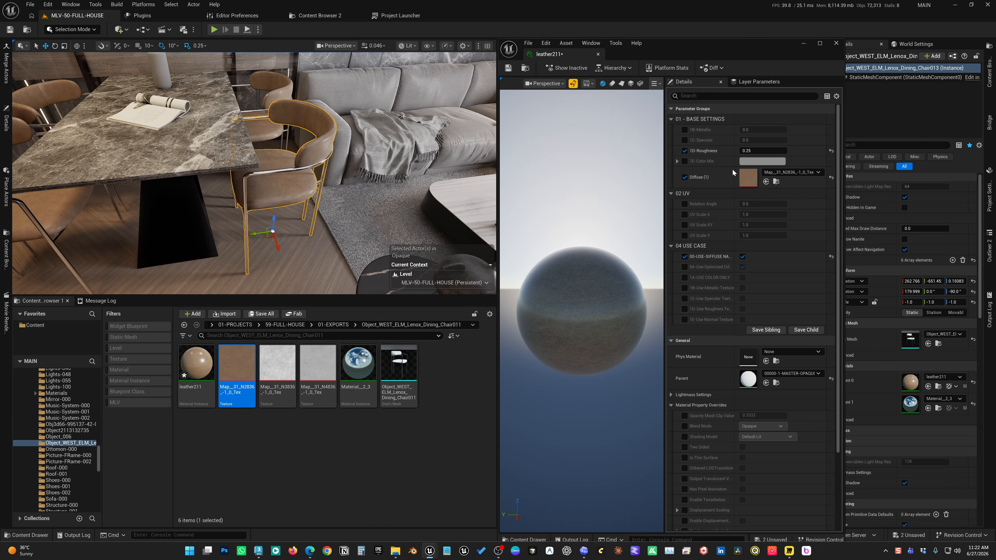
Try the Use Normal Texture switch in the leather211 material, turn it off again and remove its override.
{"action": "mouse_move", "coordinate": [241, 361]}
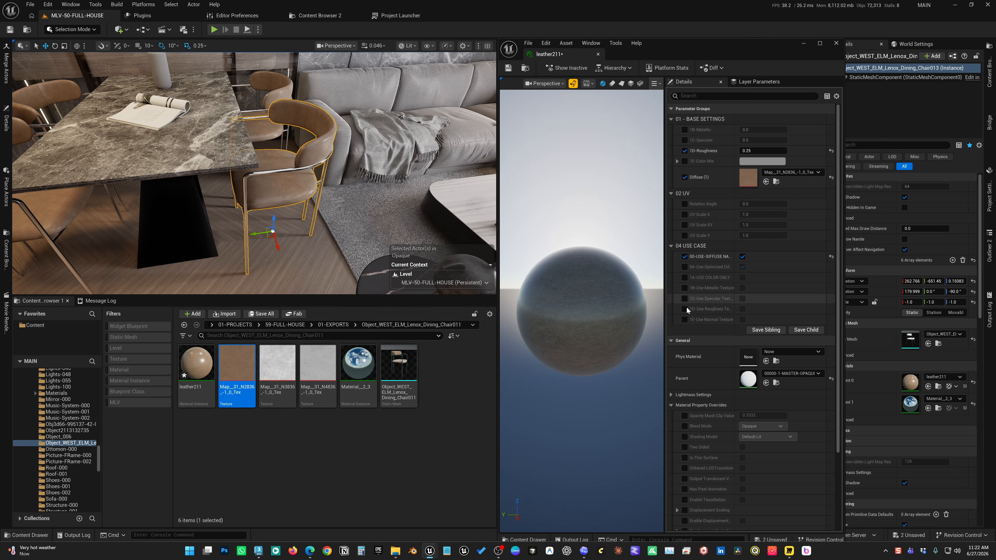
{"action": "left_click", "coordinate": [741, 318]}
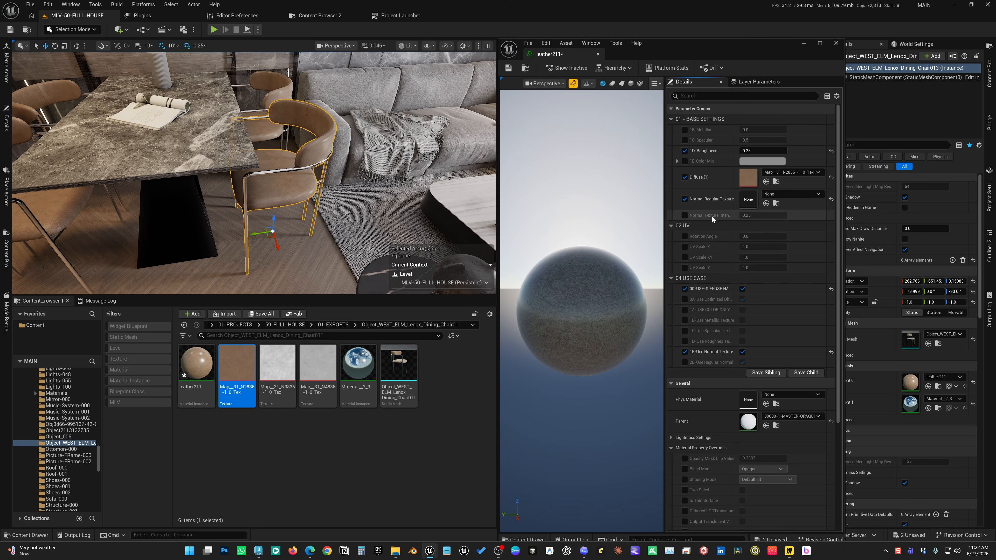
{"action": "left_click", "coordinate": [742, 352]}
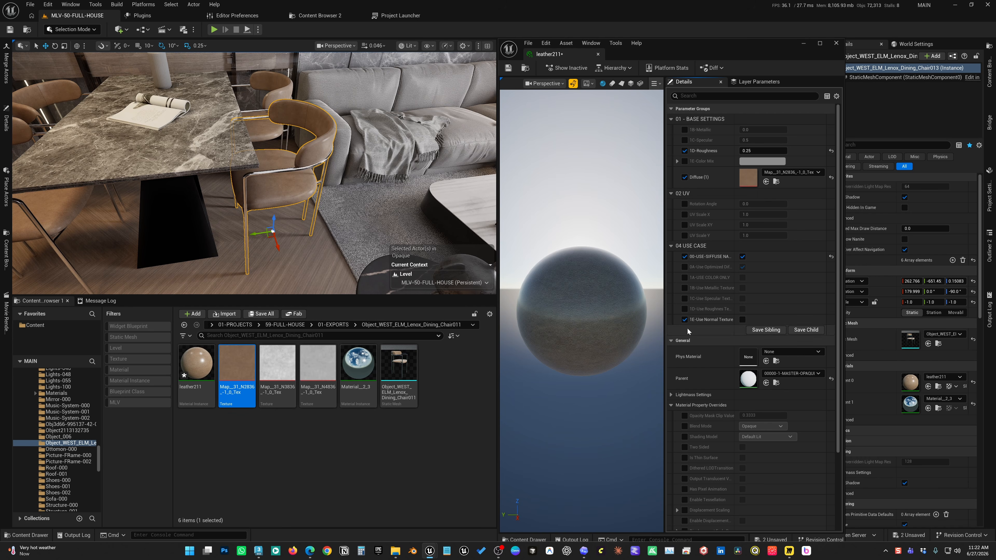
{"action": "left_click", "coordinate": [684, 319]}
Close the leather211 material and save the level with its modified sublevels and assets.
{"action": "right_click_drag", "start_coordinate": [396, 213], "coordinate": [381, 216]}
{"action": "left_click", "coordinate": [835, 43]}
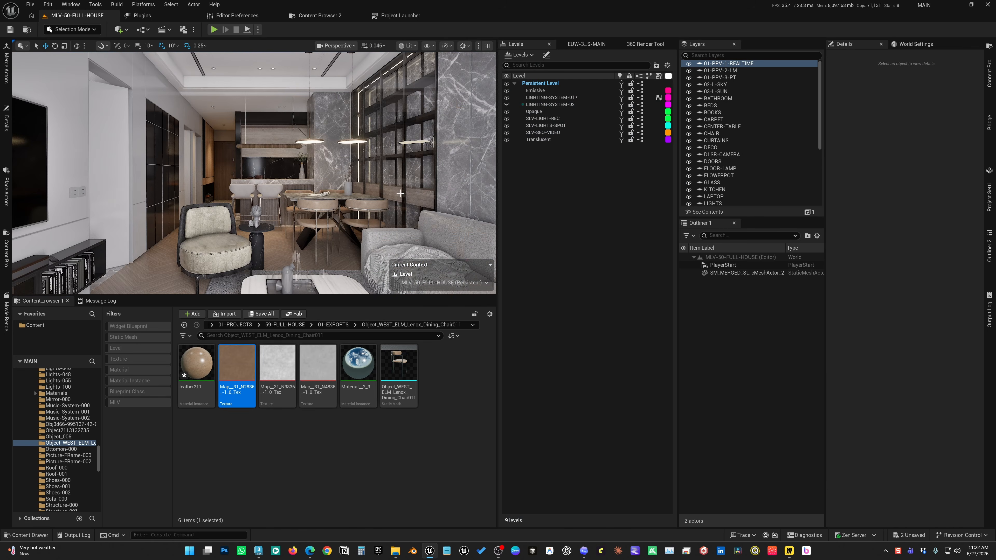
{"action": "key", "text": "ctrl+s"}
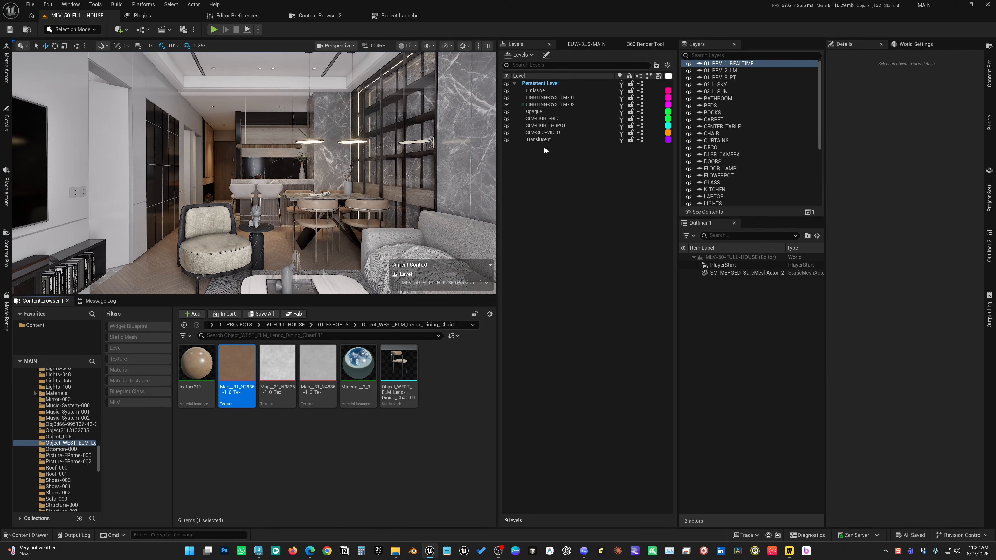
Select the Persistent Level, check the Datasmith import entry and open the project settings with the Datasmith post-import defaults.
{"action": "left_click", "coordinate": [539, 83]}
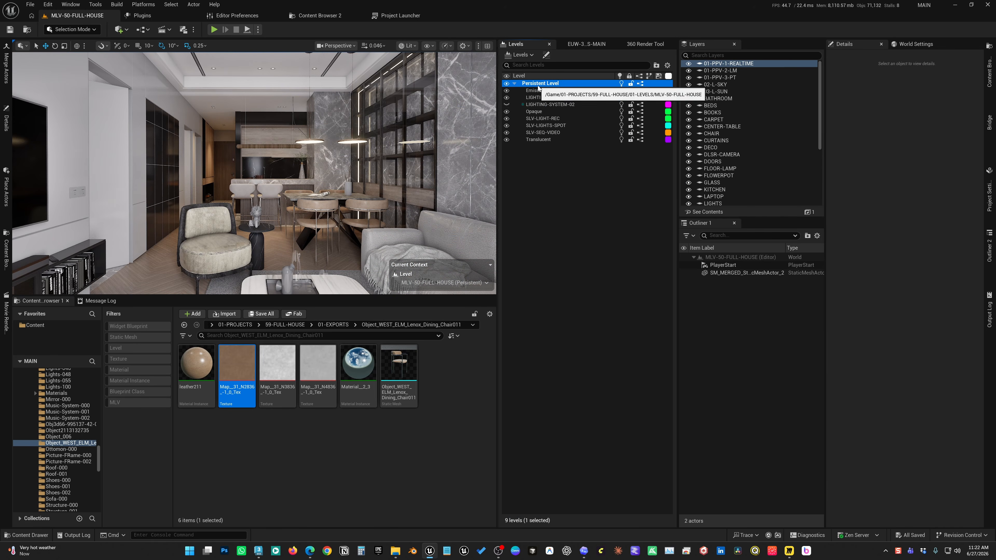
{"action": "left_click", "coordinate": [119, 29]}
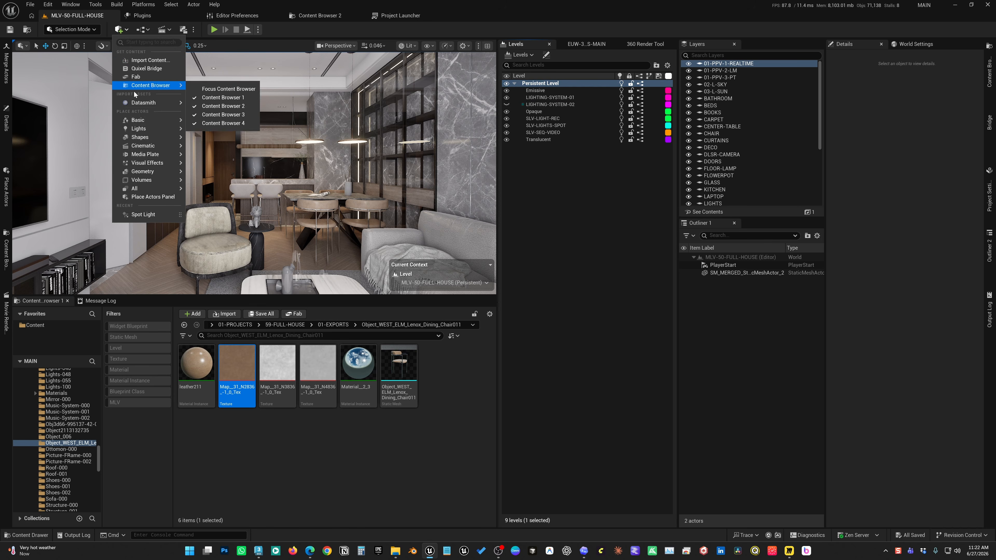
{"action": "left_click", "coordinate": [220, 136]}
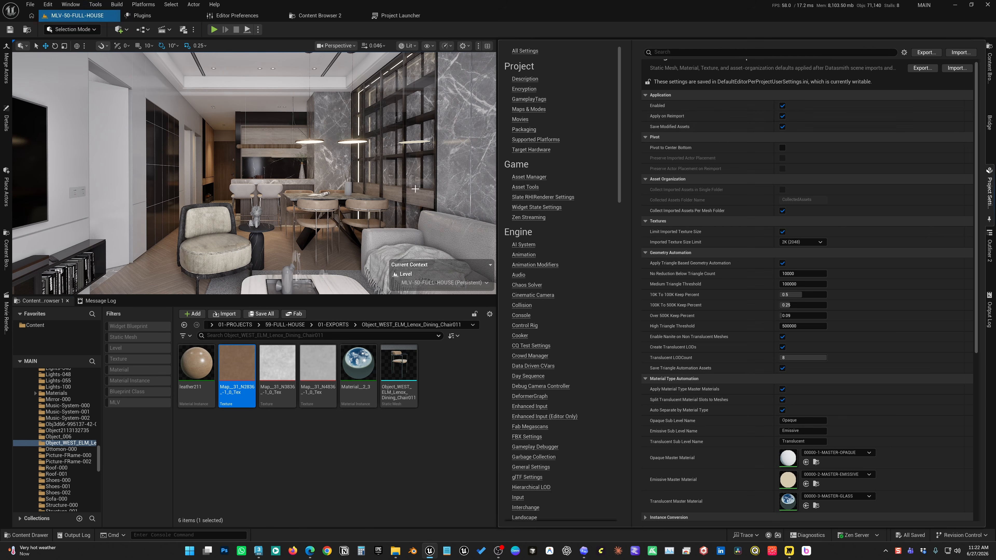
{"action": "scroll", "coordinate": [732, 386], "scroll_direction": "down", "scroll_amount": 1}
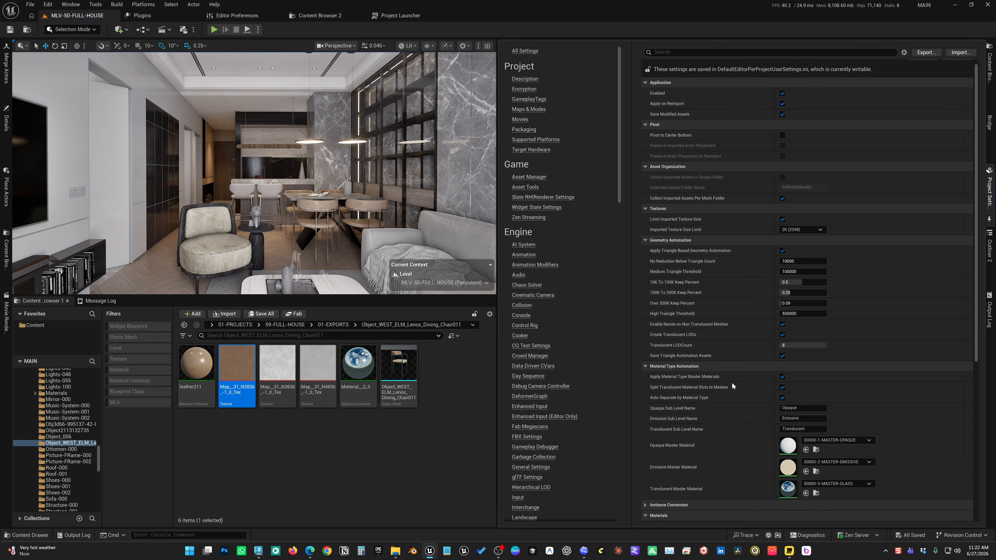
Review the Datasmith import defaults, then open the Datasmith file import and cancel it.
{"action": "scroll", "coordinate": [732, 386], "scroll_direction": "down", "scroll_amount": 10}
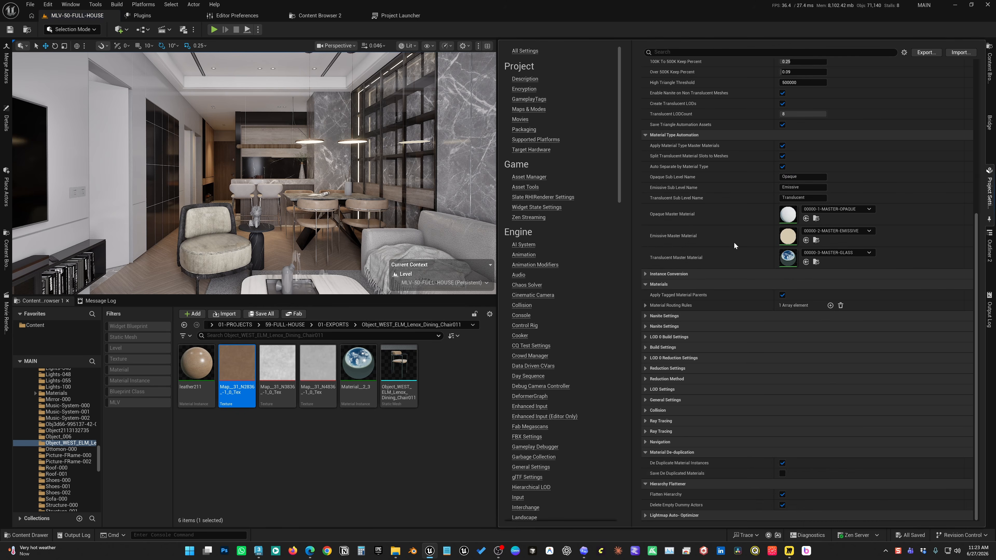
{"action": "scroll", "coordinate": [735, 245], "scroll_direction": "up", "scroll_amount": 11}
{"action": "left_click", "coordinate": [118, 29]}
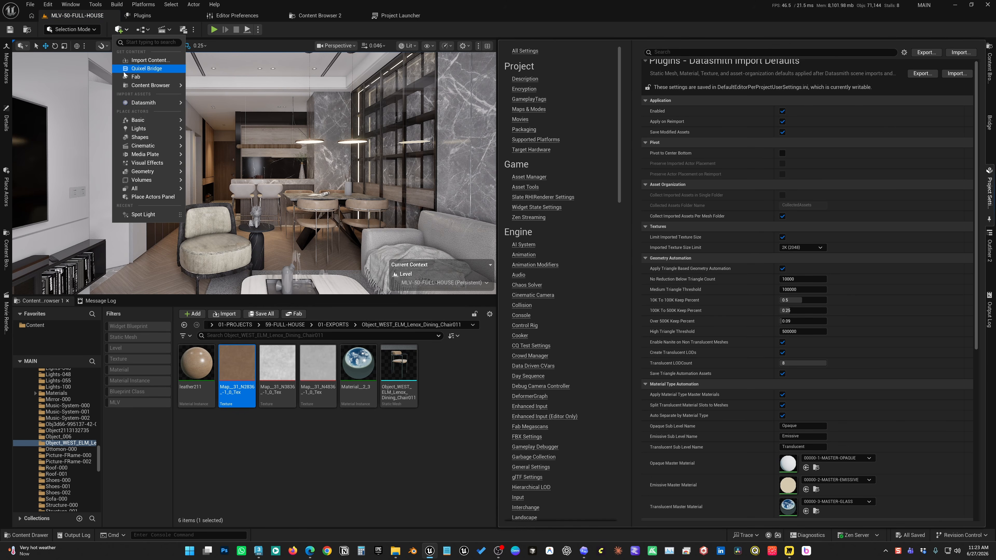
{"action": "mouse_move", "coordinate": [149, 102]}
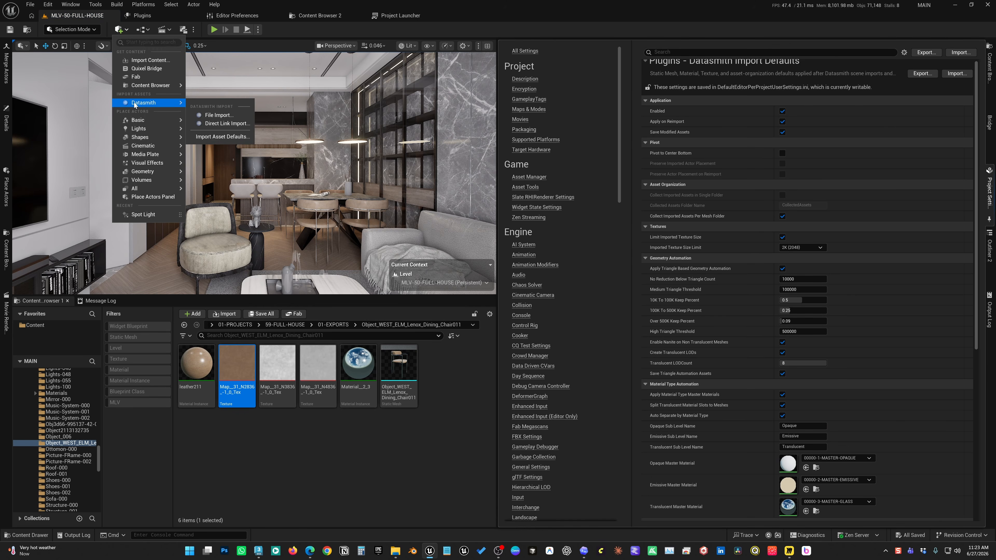
{"action": "left_click", "coordinate": [225, 116]}
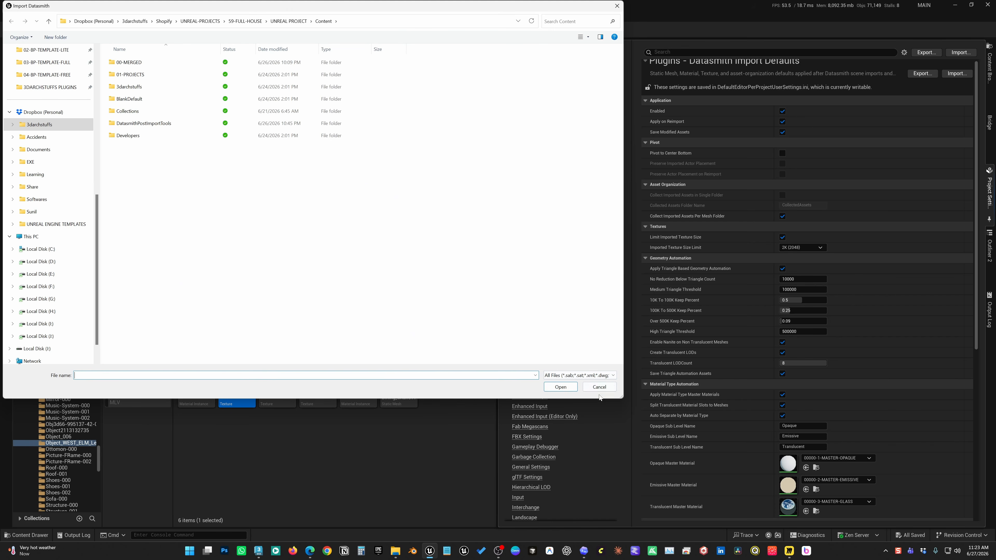
{"action": "left_click", "coordinate": [599, 388]}
Open the Datasmith import asset defaults and review the geometry, material type and master material settings.
{"action": "left_click", "coordinate": [119, 29]}
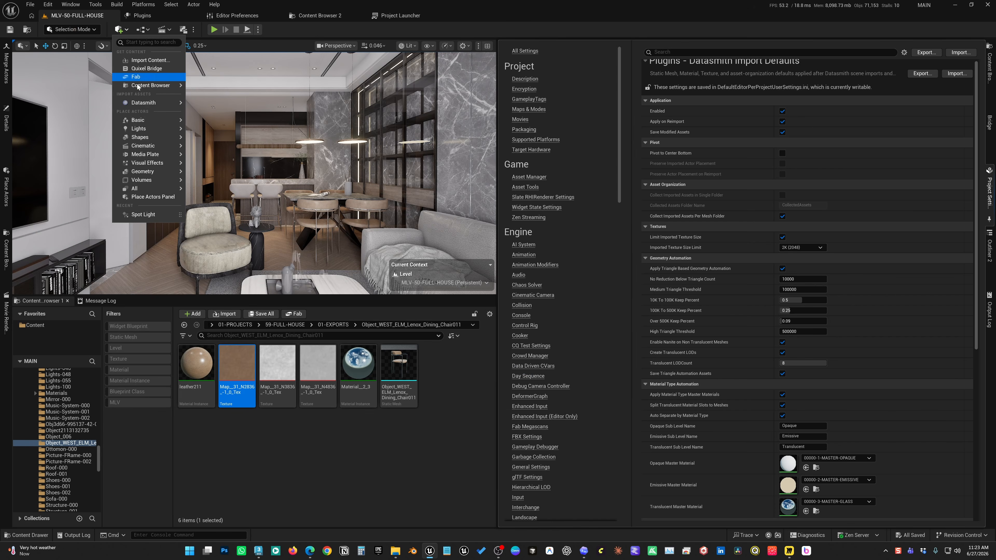
{"action": "mouse_move", "coordinate": [149, 102]}
{"action": "left_click", "coordinate": [223, 133]}
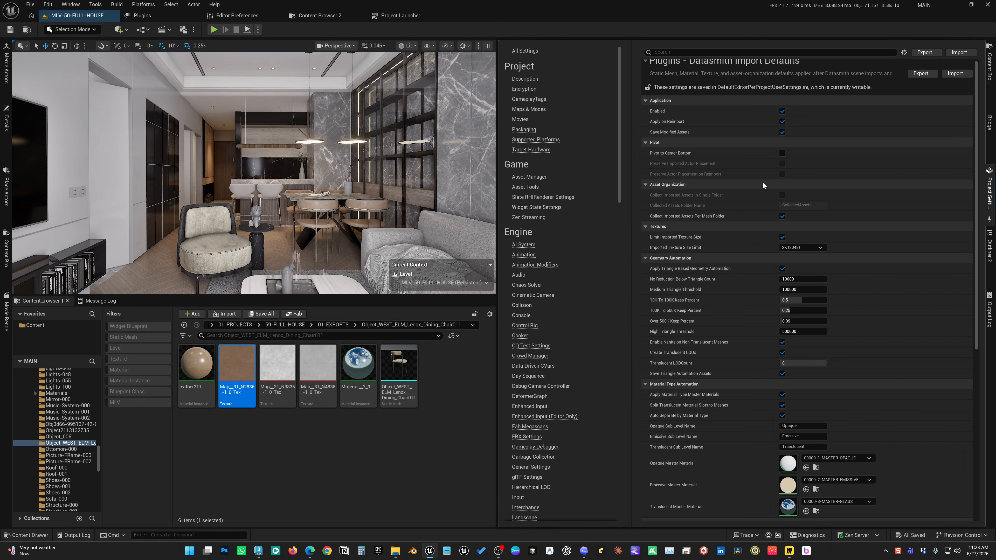
{"action": "scroll", "coordinate": [770, 457], "scroll_direction": "down", "scroll_amount": 3}
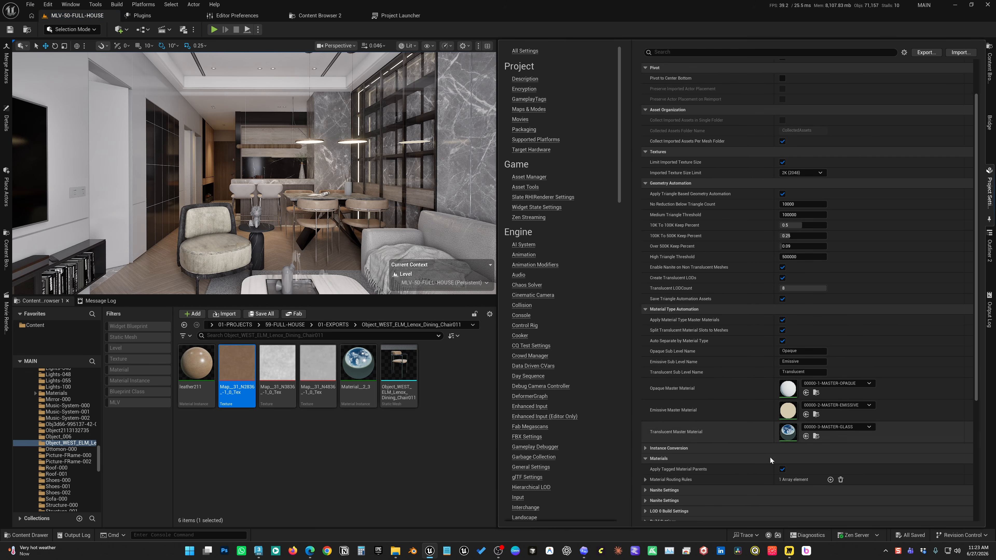
{"action": "scroll", "coordinate": [769, 457], "scroll_direction": "down", "scroll_amount": 2}
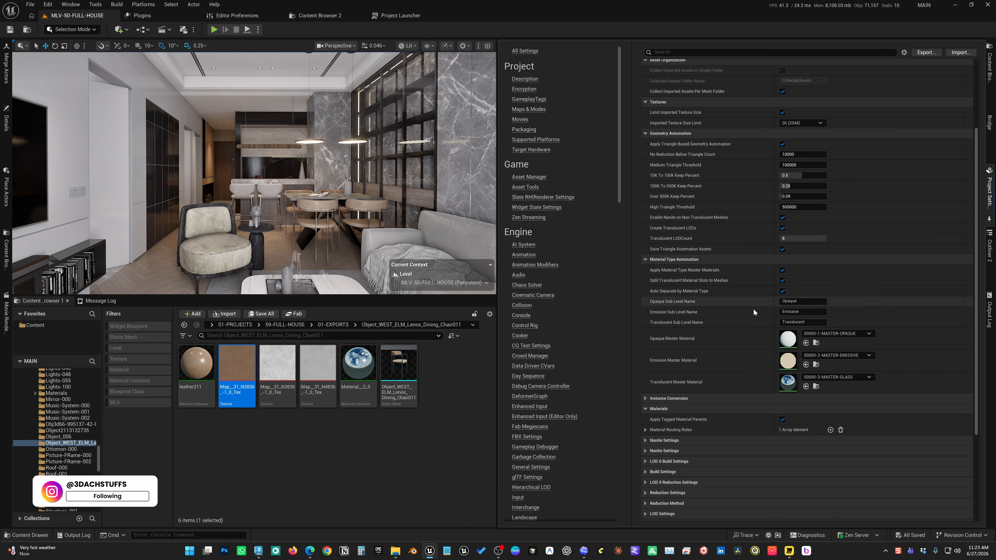
Open the Datasmith file import, select 01-EXPORTS.udatasmith in DUMP > DATASMITH > 59-FULL-HOUSE, and cancel the import.
{"action": "left_click", "coordinate": [119, 29]}
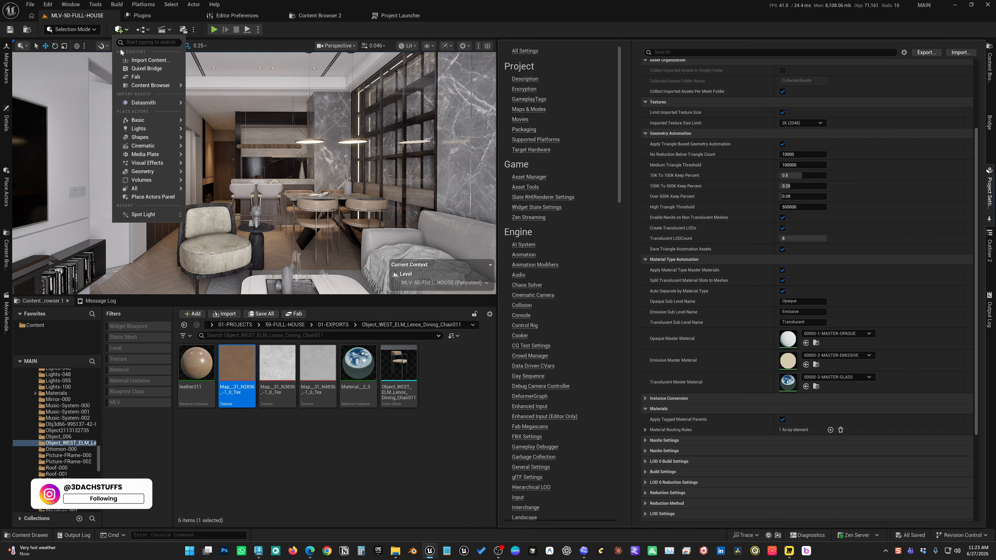
{"action": "left_click", "coordinate": [133, 102]}
{"action": "scroll", "coordinate": [29, 109], "scroll_direction": "up", "scroll_amount": 2}
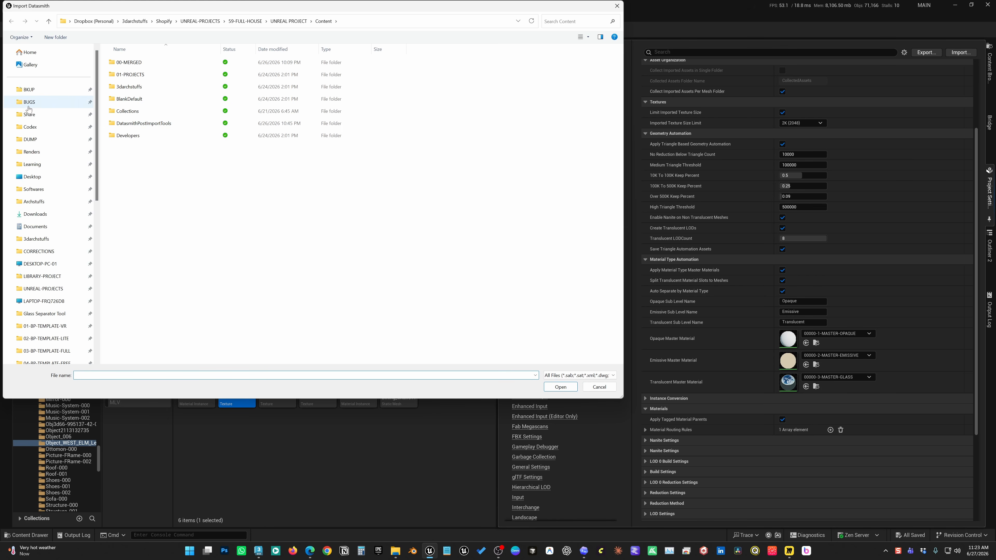
{"action": "left_click", "coordinate": [30, 139]}
{"action": "double_click", "coordinate": [135, 83]}
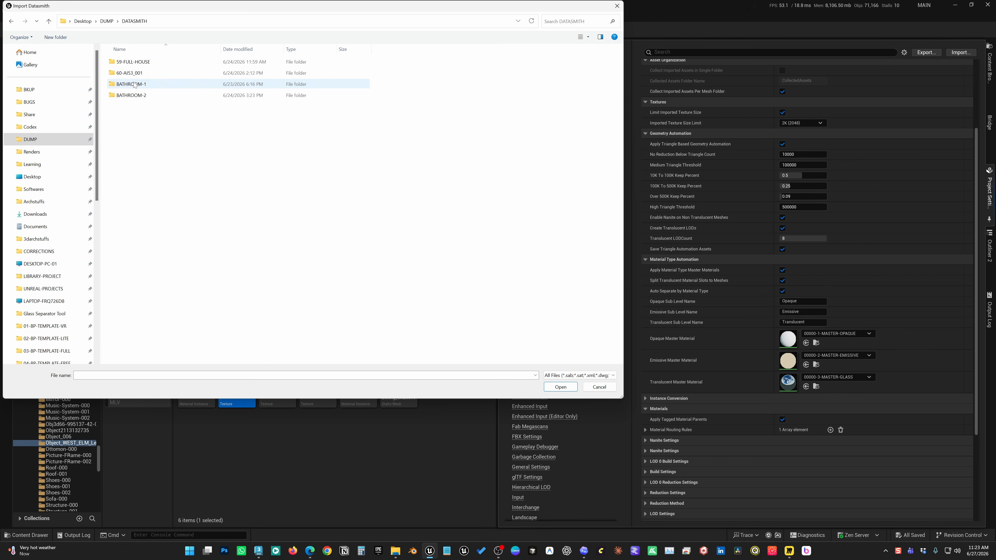
{"action": "double_click", "coordinate": [133, 62]}
{"action": "left_click", "coordinate": [219, 73]}
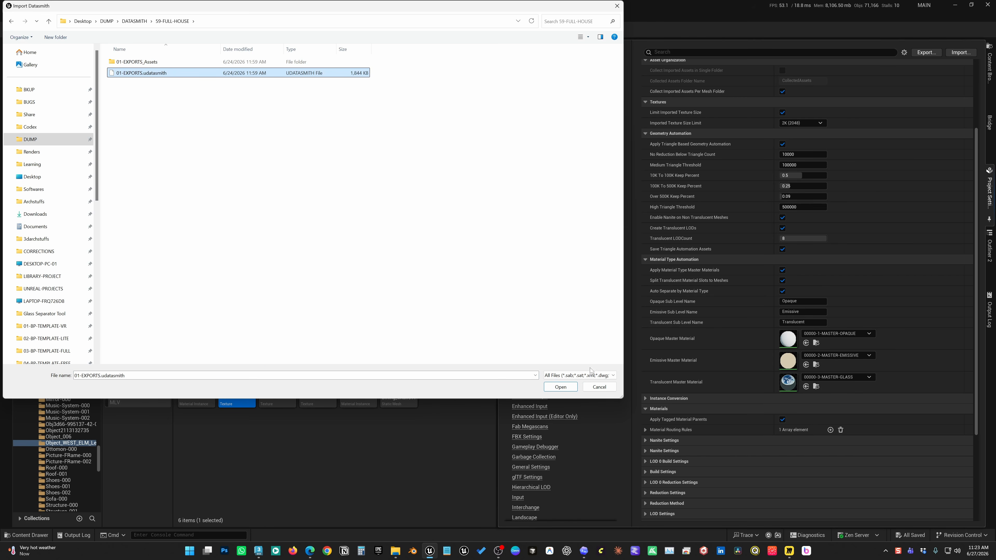
{"action": "left_click", "coordinate": [599, 387]}
Open the dining chair's leather211 material and check its diffuse texture among the assets in the chair's folder.
{"action": "left_click", "coordinate": [425, 433]}
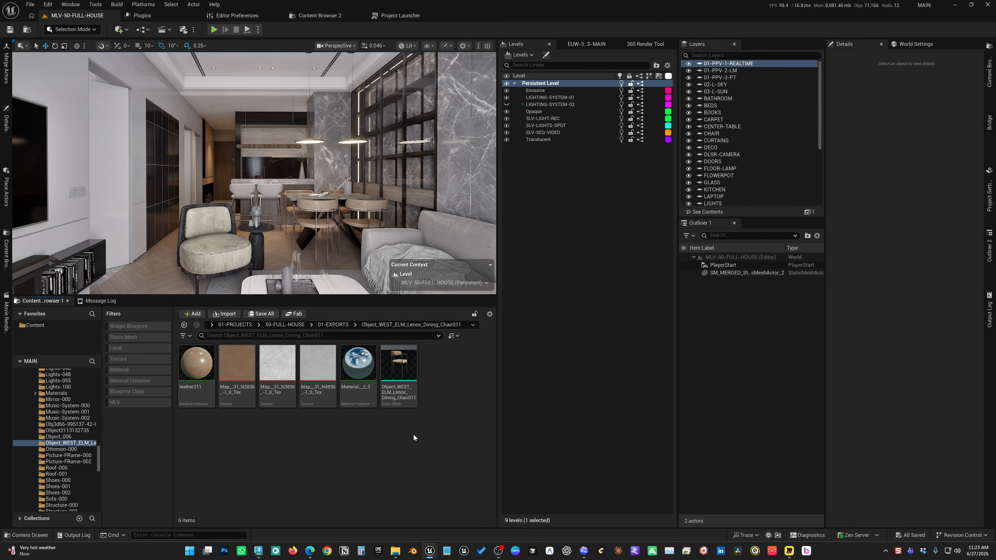
{"action": "left_click", "coordinate": [334, 204]}
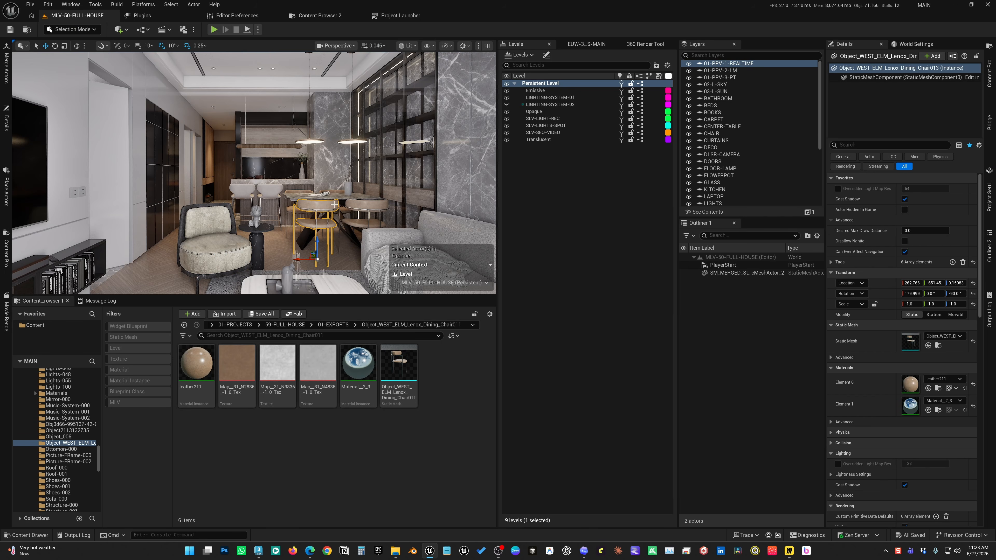
{"action": "double_click", "coordinate": [910, 383]}
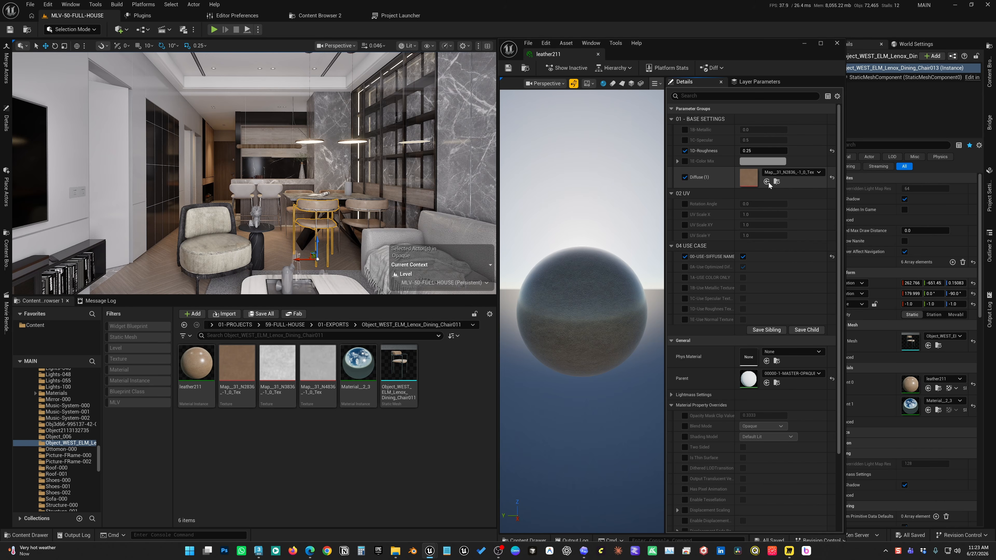
{"action": "mouse_move", "coordinate": [355, 209]}
{"action": "right_mouse_down"}
{"action": "mouse_move", "coordinate": [372, 217]}
{"action": "mouse_move", "coordinate": [360, 221]}
{"action": "right_mouse_up"}
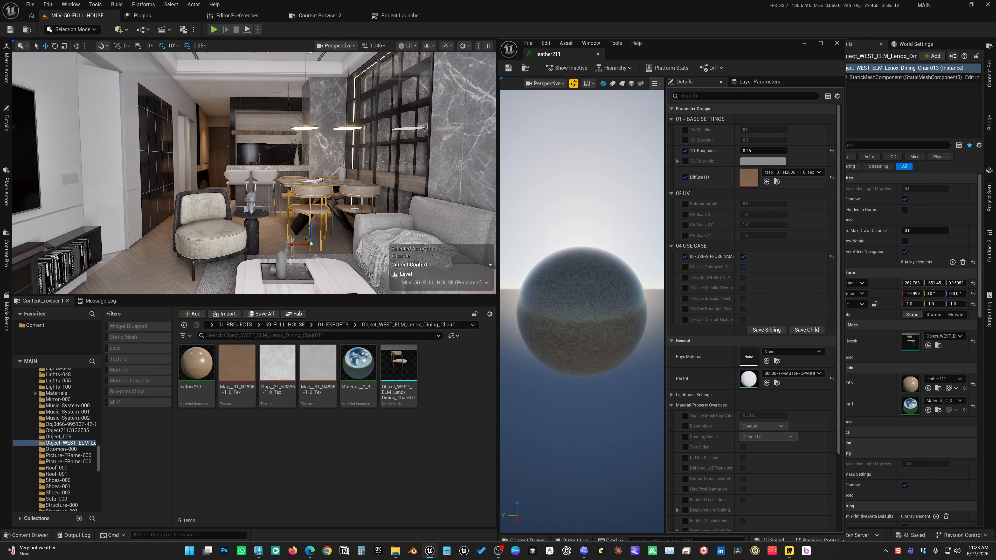
{"action": "left_click", "coordinate": [400, 368]}
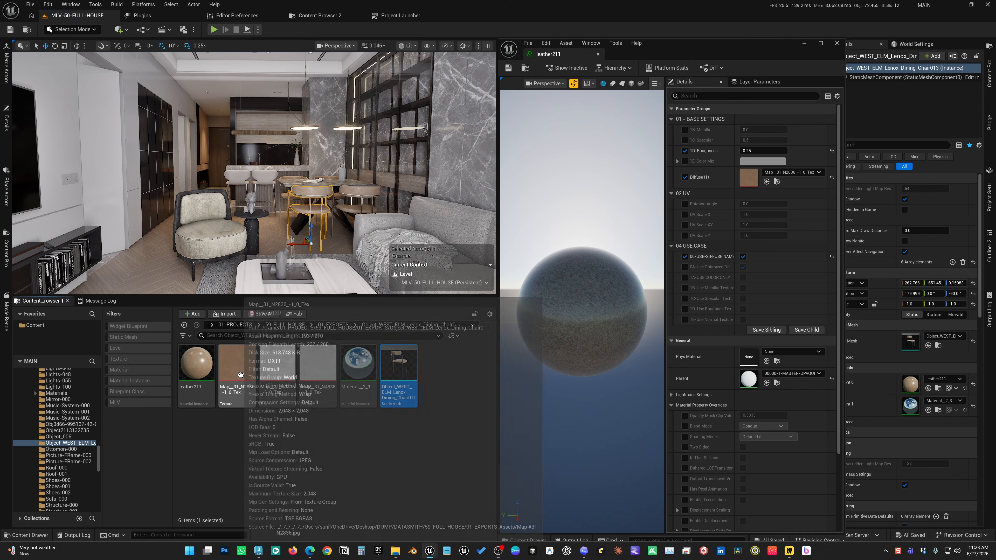
{"action": "left_click", "coordinate": [234, 362]}
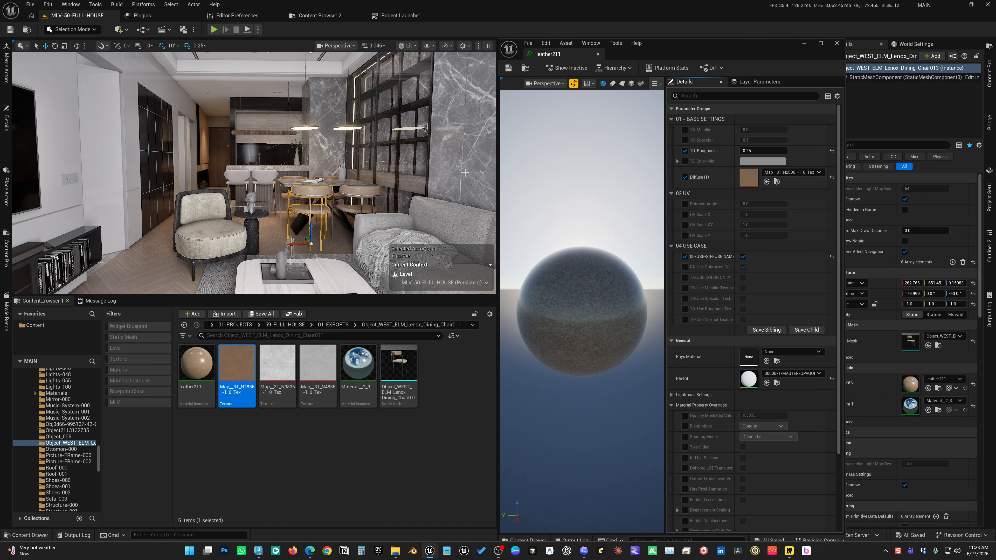
Deselect the dining chair and close the leather211 material editor.
{"action": "right_click_drag", "start_coordinate": [394, 174], "coordinate": [390, 167]}
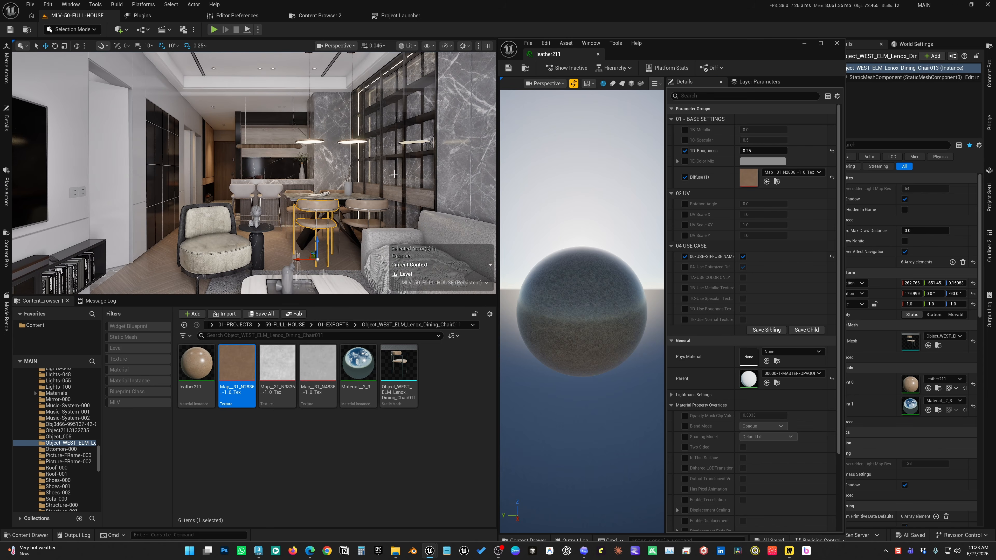
{"action": "key", "text": "Escape"}
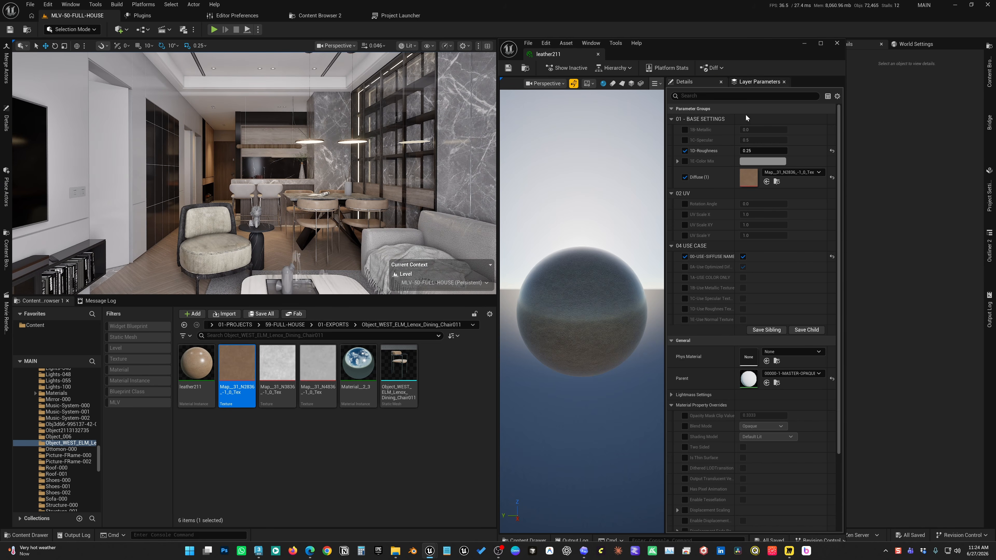
{"action": "left_click_drag", "start_coordinate": [774, 48], "coordinate": [752, 27]}
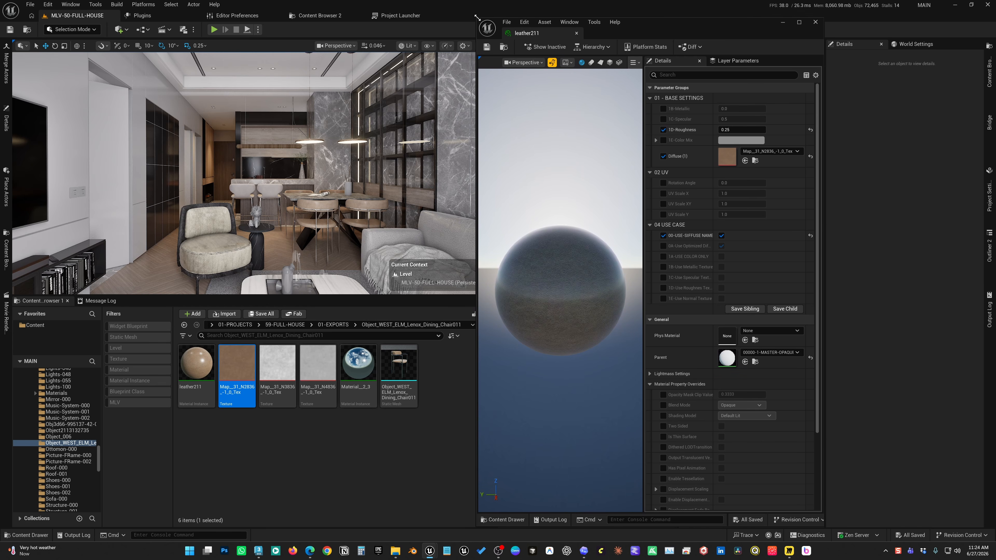
{"action": "left_click_drag", "start_coordinate": [477, 18], "coordinate": [499, 41]}
{"action": "left_click", "coordinate": [816, 45]}
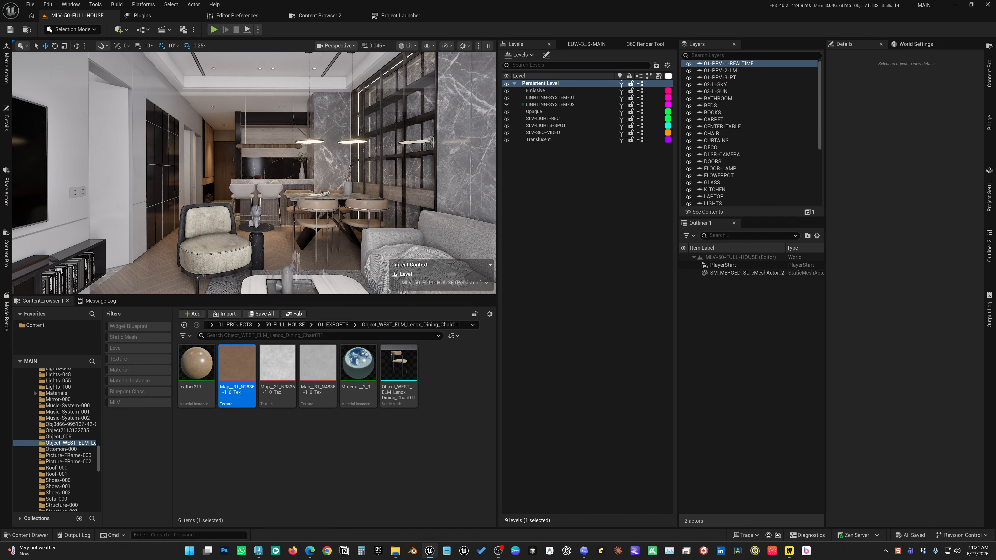
Select the dining chair again, reopen its leather211 material and locate the chair's static mesh in the content browser.
{"action": "right_click_drag", "start_coordinate": [358, 155], "coordinate": [340, 161]}
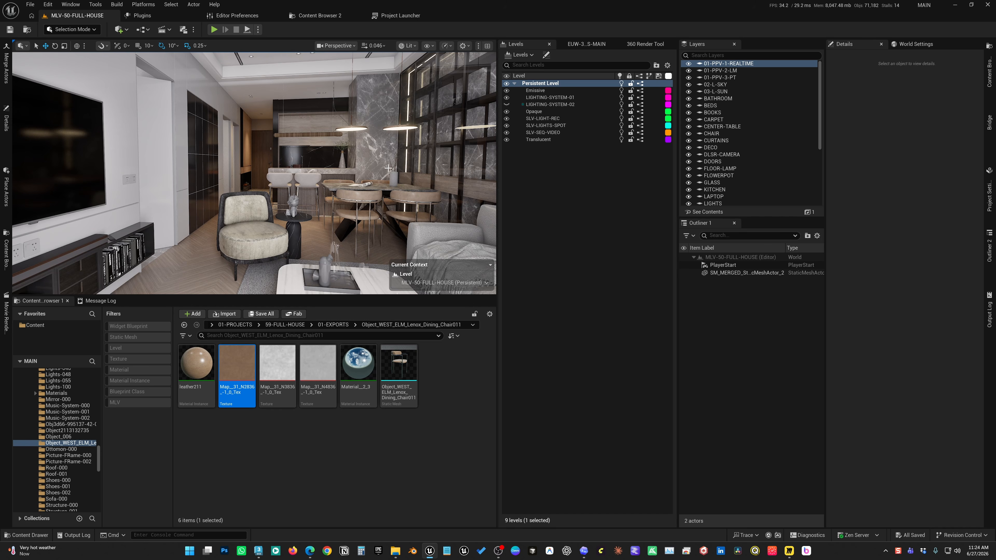
{"action": "left_click", "coordinate": [357, 212]}
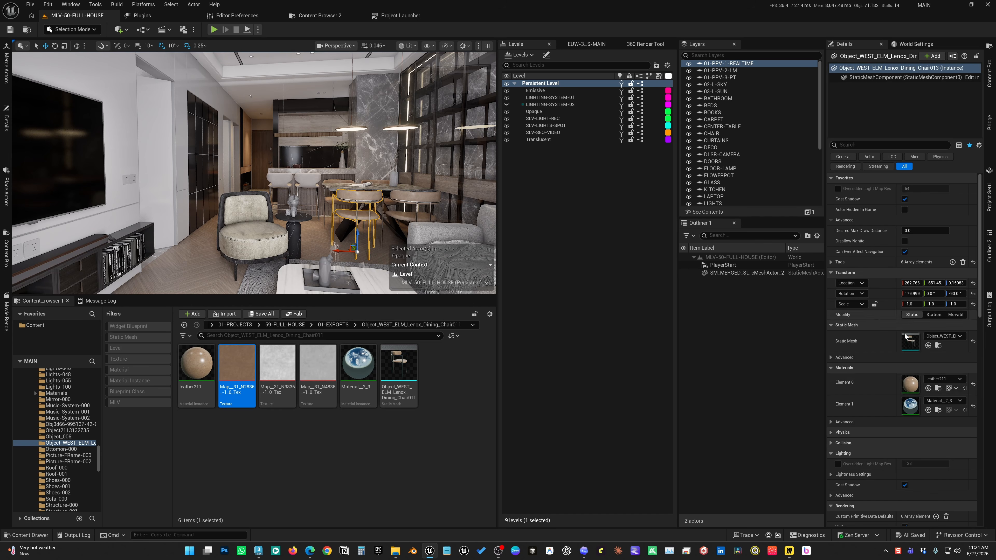
{"action": "double_click", "coordinate": [909, 383]}
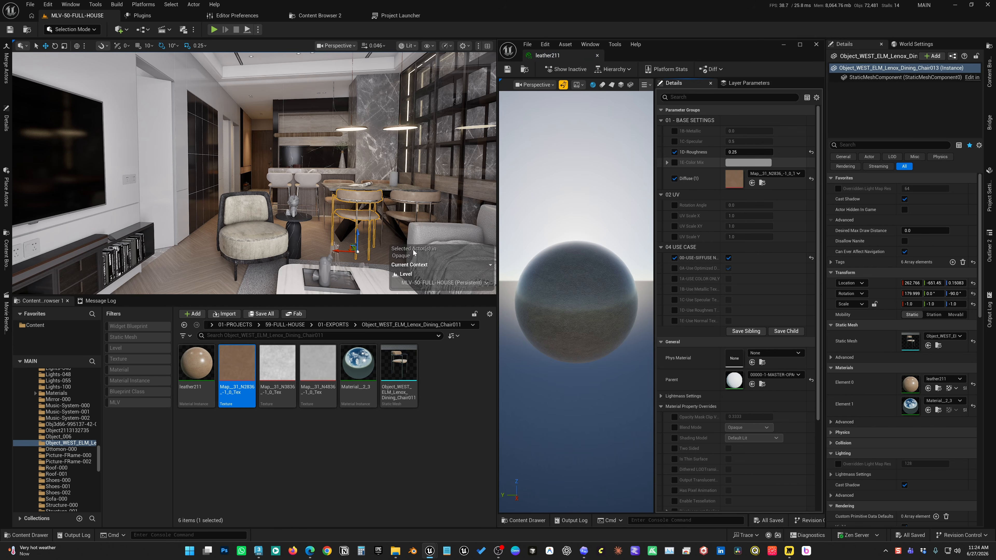
{"action": "right_click_drag", "start_coordinate": [350, 212], "coordinate": [372, 222]}
{"action": "key", "text": "ctrl+b"}
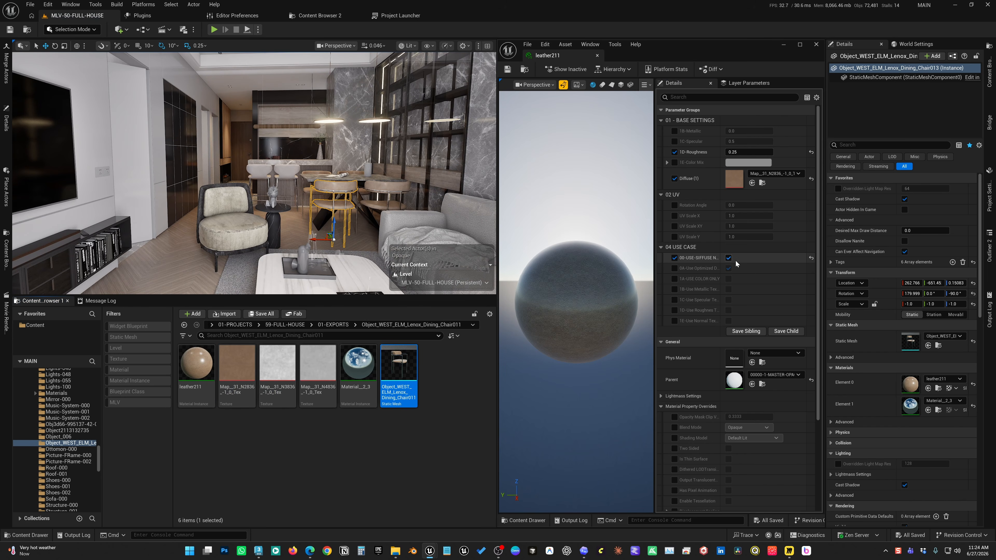
Turn the Use Diffuse switch in leather211 off and on again, and check the diffuse texture asset.
{"action": "left_click", "coordinate": [728, 258]}
{"action": "left_click", "coordinate": [729, 258]}
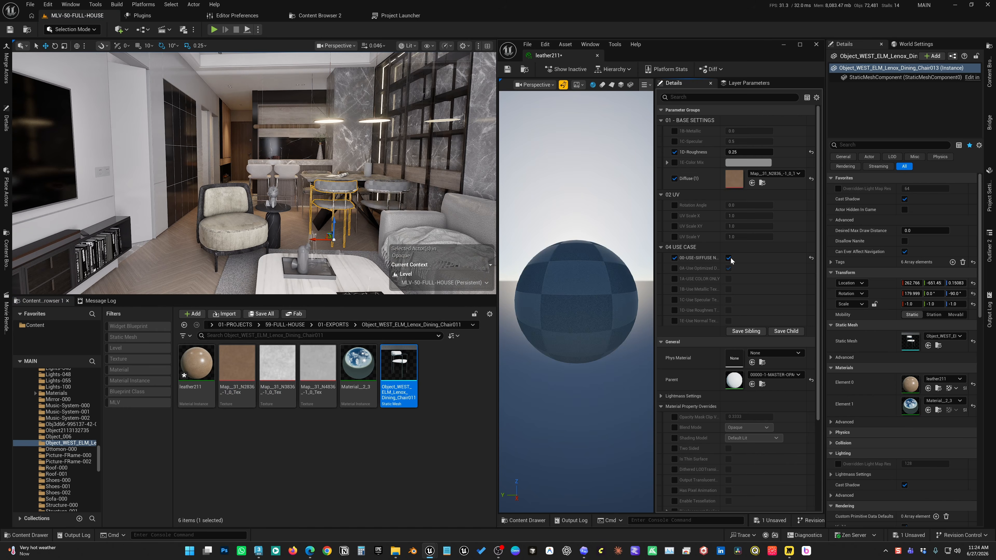
{"action": "left_click", "coordinate": [240, 360]}
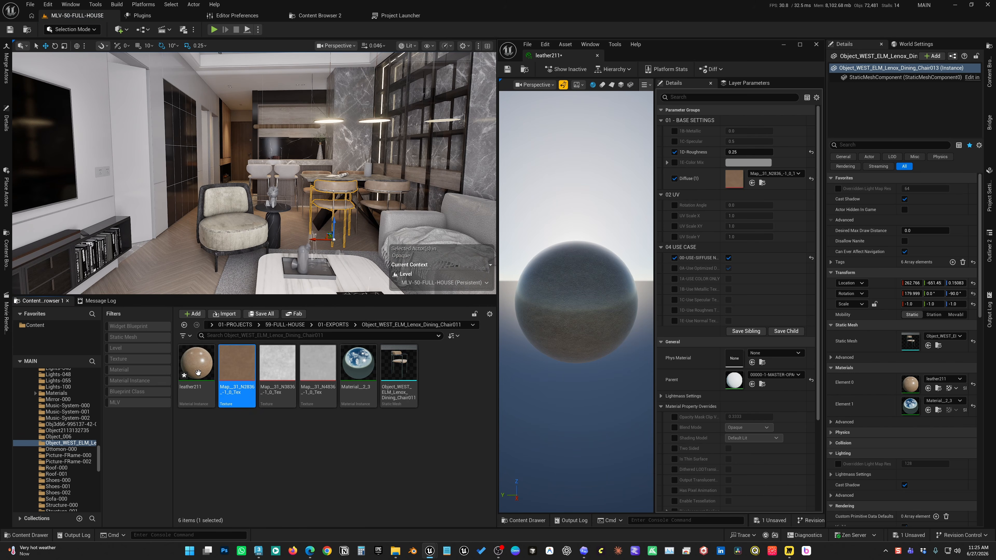
{"action": "mouse_move", "coordinate": [376, 372]}
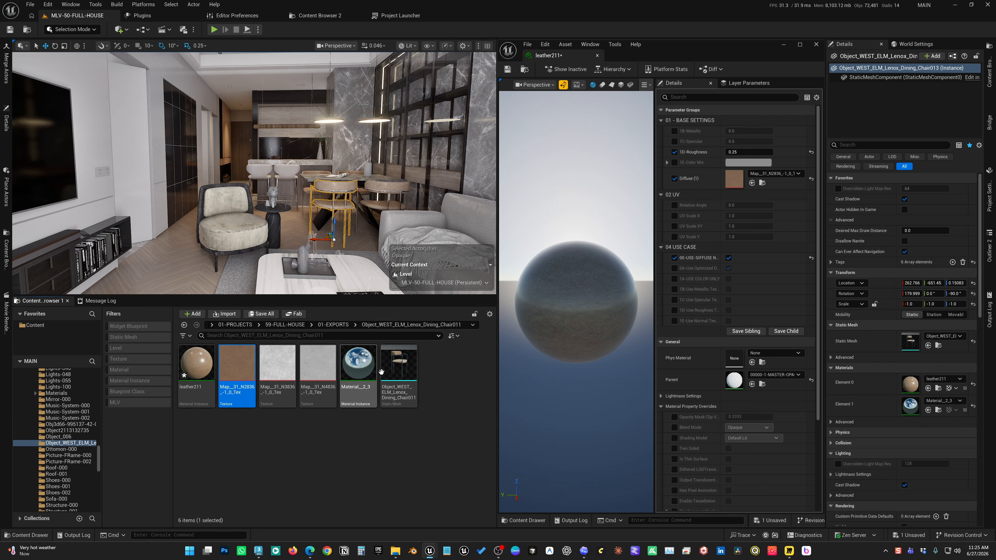
{"action": "left_click", "coordinate": [464, 385]}
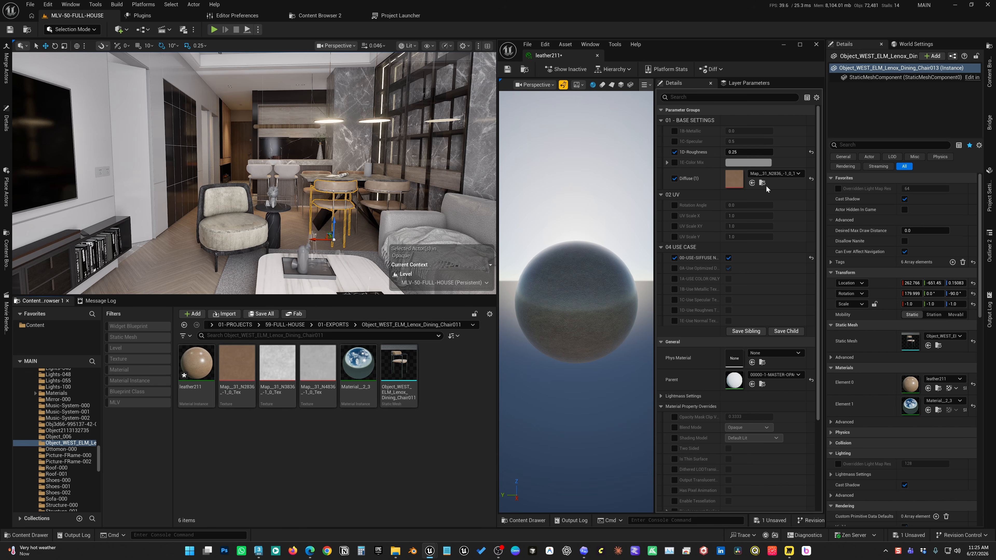
Close the leather211 material, clear the viewport selection and return to the living room view.
{"action": "left_click", "coordinate": [816, 43]}
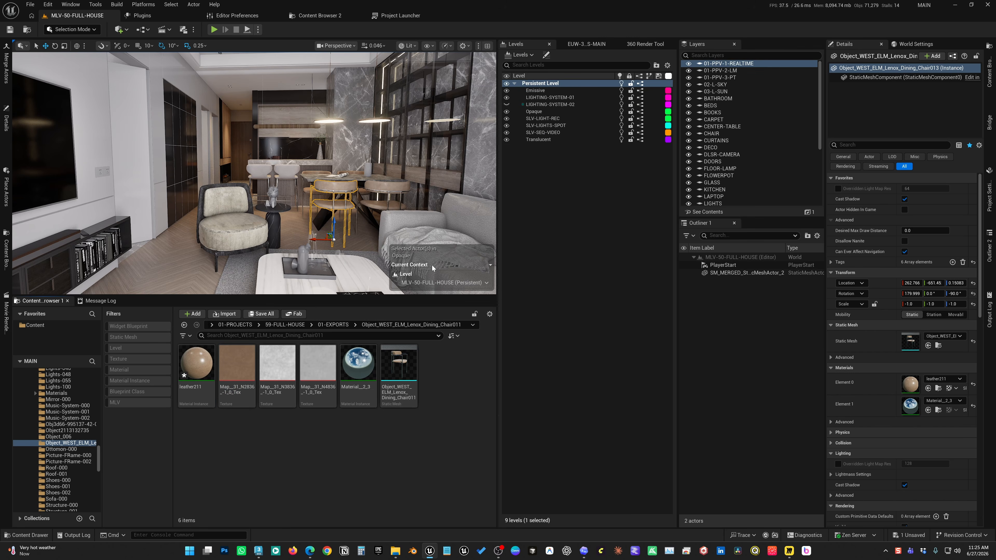
{"action": "left_click", "coordinate": [424, 222]}
{"action": "key", "text": "Escape"}
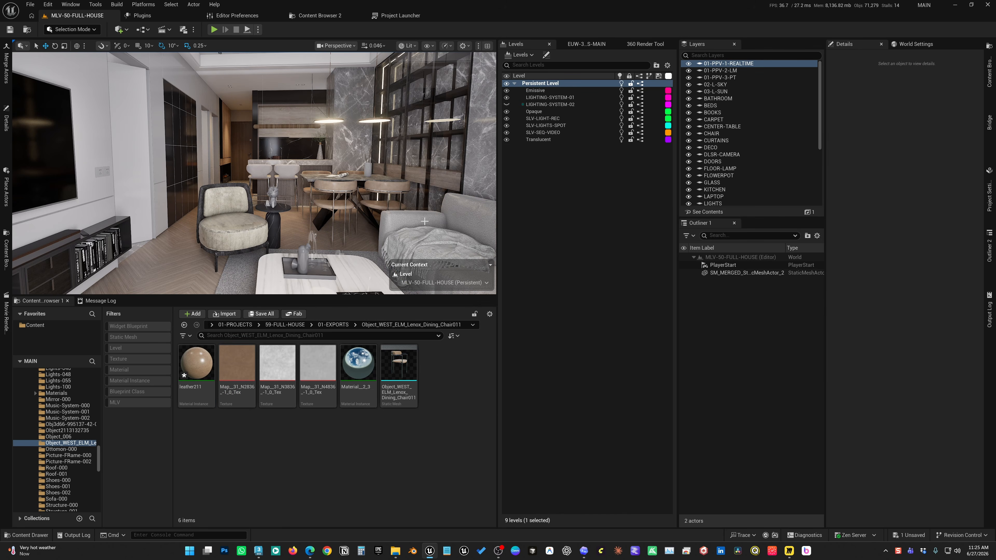
{"action": "right_click_drag", "start_coordinate": [425, 221], "coordinate": [432, 213]}
{"action": "left_click", "coordinate": [789, 552]}
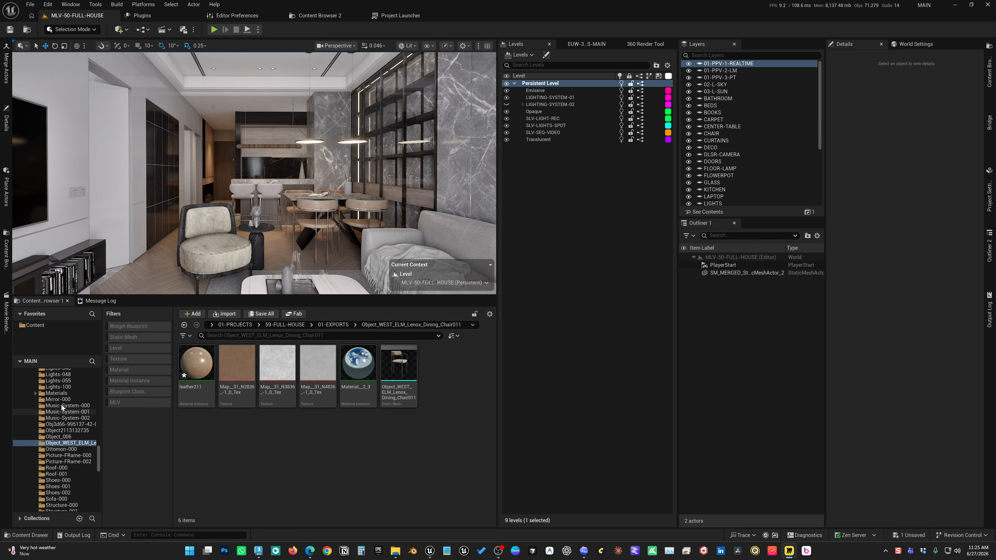
Show the root Content folder, collapse 01-PROJECTS and expand 3darchstuffs in the folder tree.
{"action": "left_click", "coordinate": [34, 325]}
{"action": "left_click", "coordinate": [24, 391]}
{"action": "left_click", "coordinate": [24, 397]}
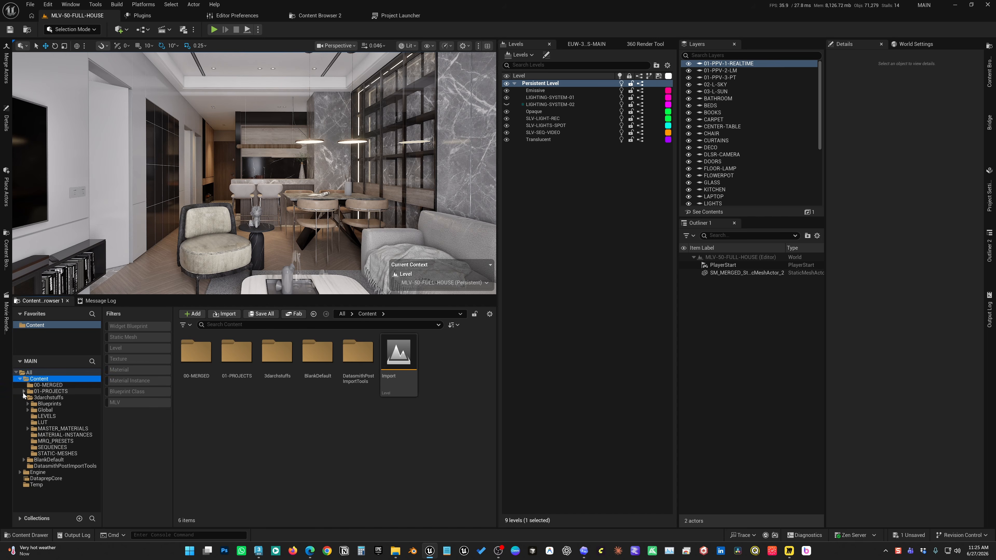
Move the camera outside at a higher speed to view the whole apartment from above.
{"action": "right_click_drag", "start_coordinate": [386, 168], "coordinate": [363, 218]}
{"action": "key", "text": "s"}
{"action": "scroll", "coordinate": [386, 168], "scroll_direction": "up", "scroll_amount": 8}
{"action": "scroll", "coordinate": [386, 169], "scroll_direction": "up", "scroll_amount": 6}
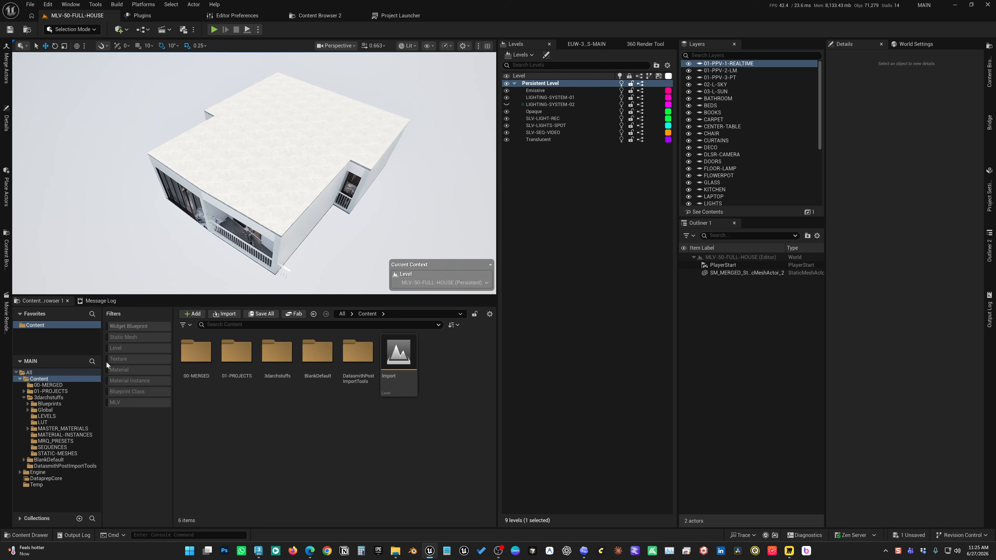
Select every actor using the 00000-1-MASTER-OPAQUE, 00000-2-MASTER-EMISSIVE and 00000-3-MASTER-GLASS materials from the MASTER_MATERIALS folder.
{"action": "left_click", "coordinate": [59, 427]}
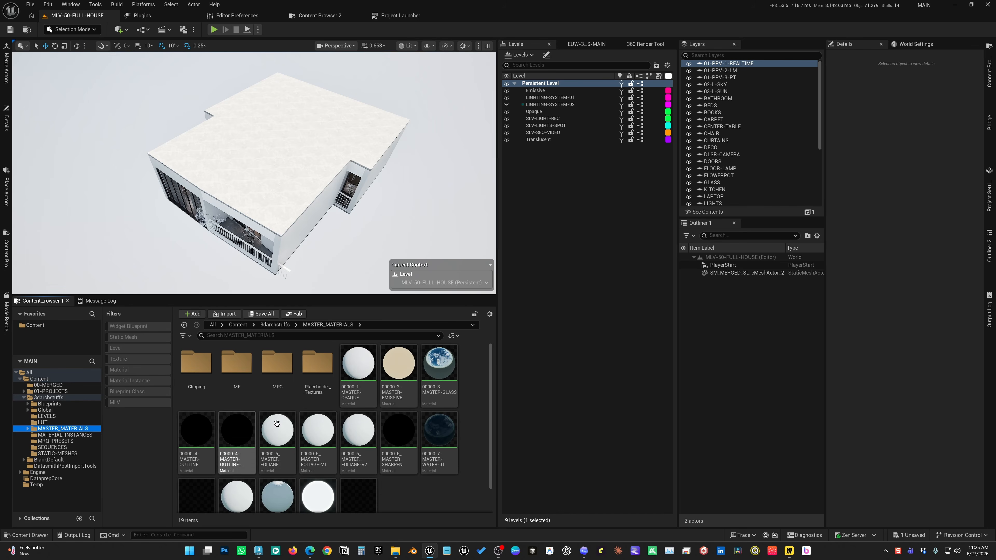
{"action": "left_click", "coordinate": [358, 376]}
{"action": "left_click", "coordinate": [398, 370], "text": "ctrl"}
{"action": "left_click", "coordinate": [431, 369], "text": "ctrl"}
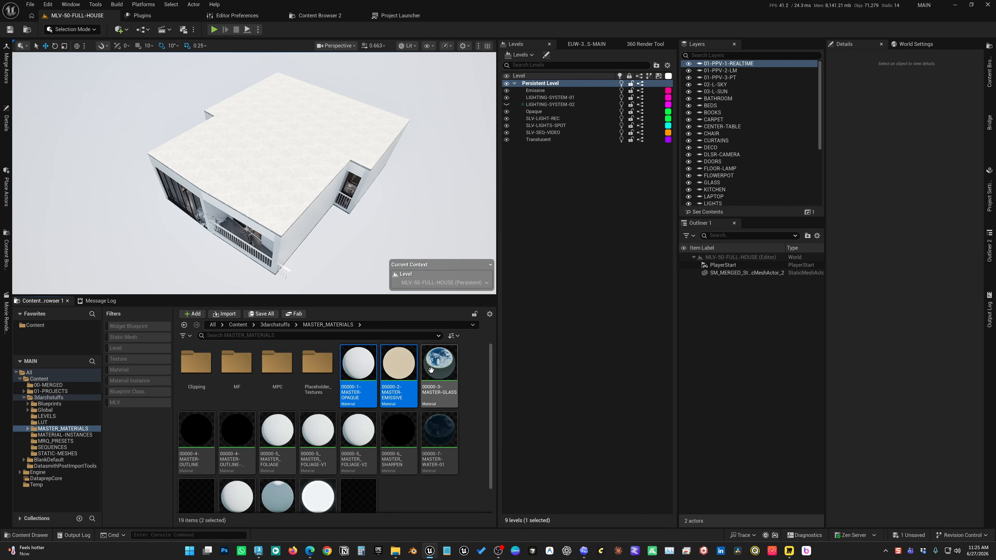
{"action": "right_click", "coordinate": [431, 369]}
{"action": "mouse_move", "coordinate": [482, 220]}
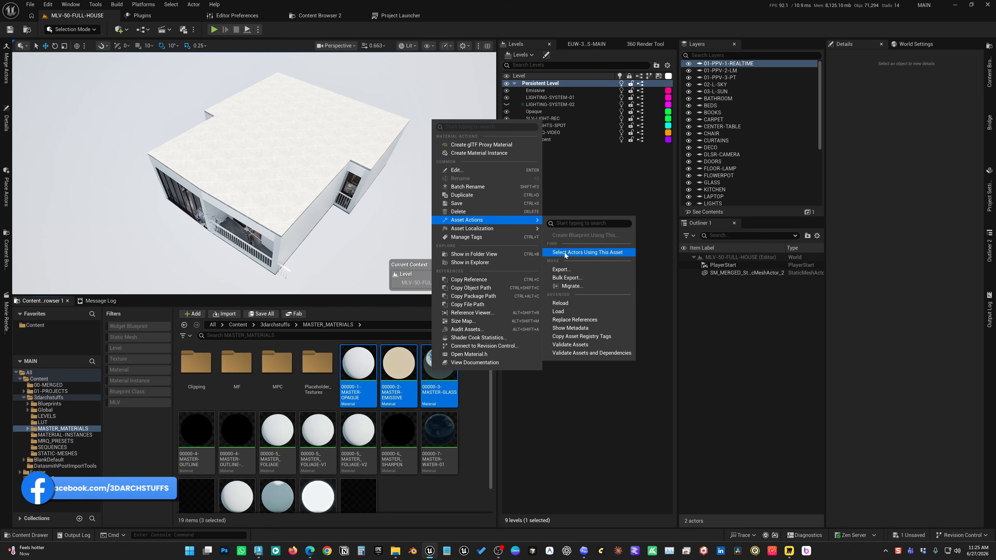
{"action": "left_click", "coordinate": [564, 253]}
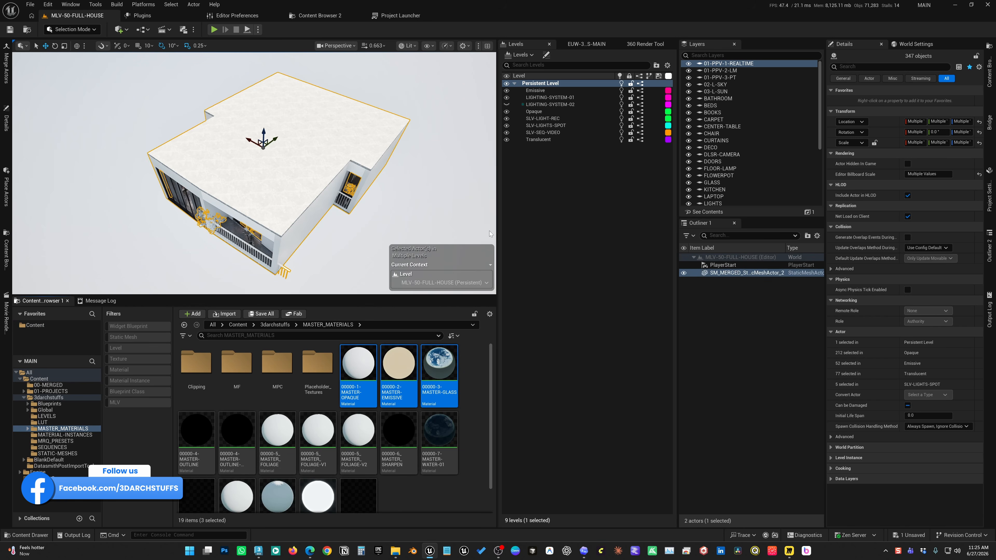
Hide the selected actors in the level and show the Material Type Automation options in the project settings.
{"action": "key", "text": "h"}
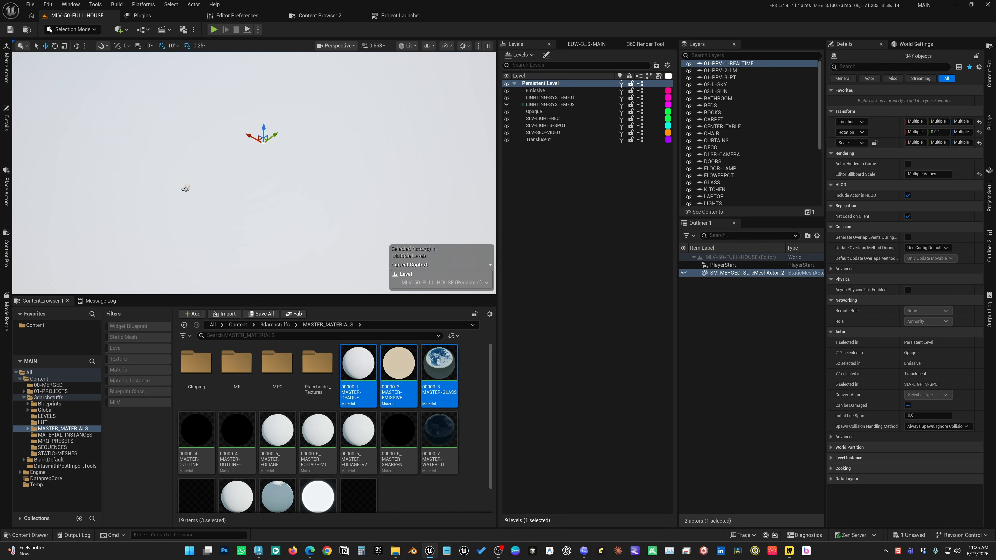
{"action": "left_click", "coordinate": [332, 128]}
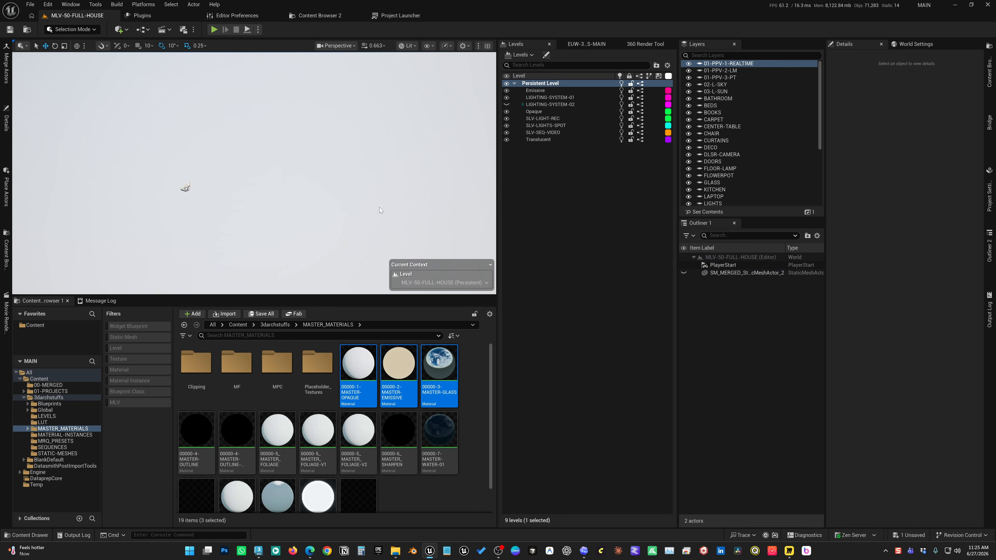
{"action": "left_click", "coordinate": [985, 196]}
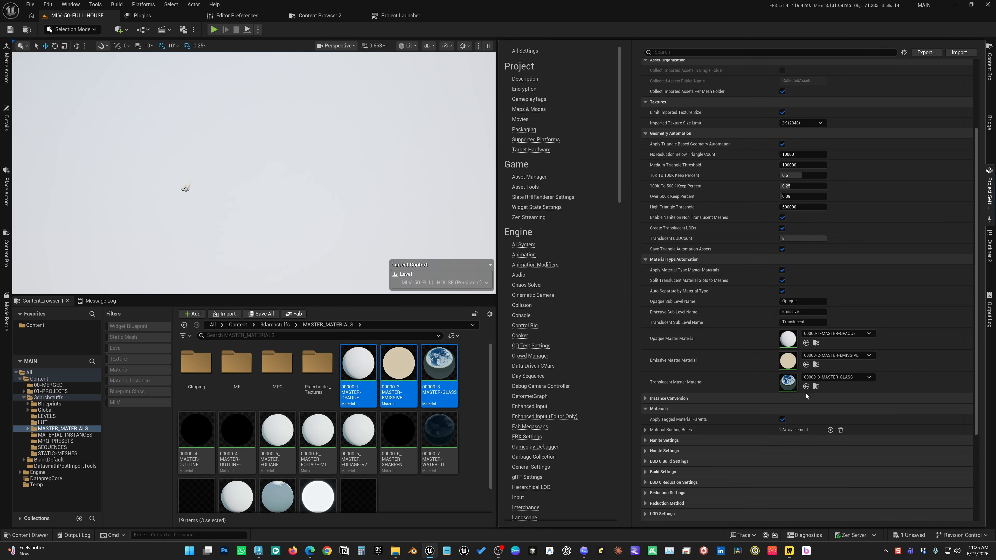